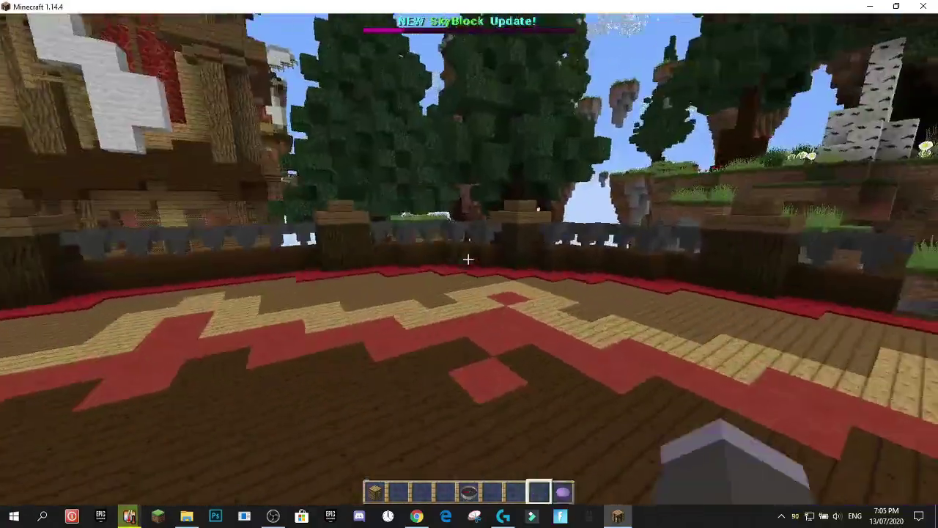
Step: Make all players visible with the Hide Players hotbar item and walk across the lobby floor
{"action": "right_click", "coordinate": [468, 259]}
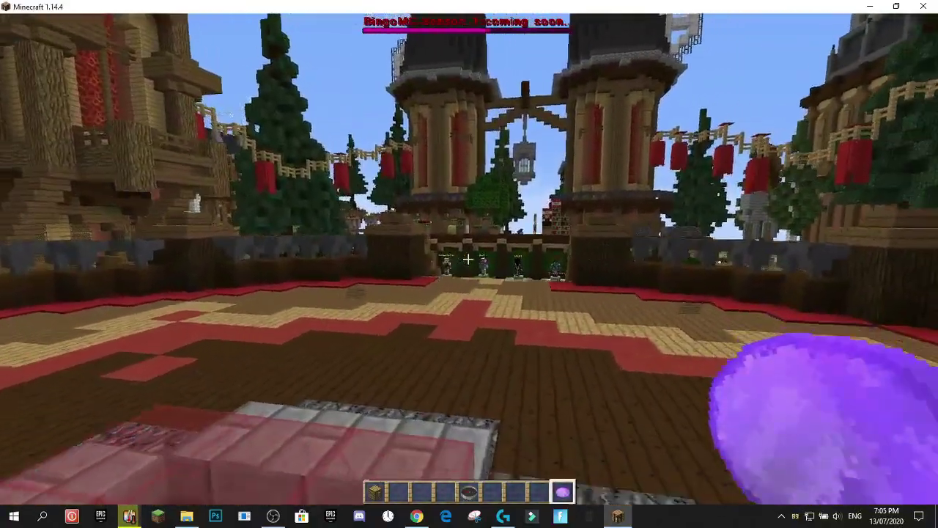
{"action": "right_click", "coordinate": [468, 259]}
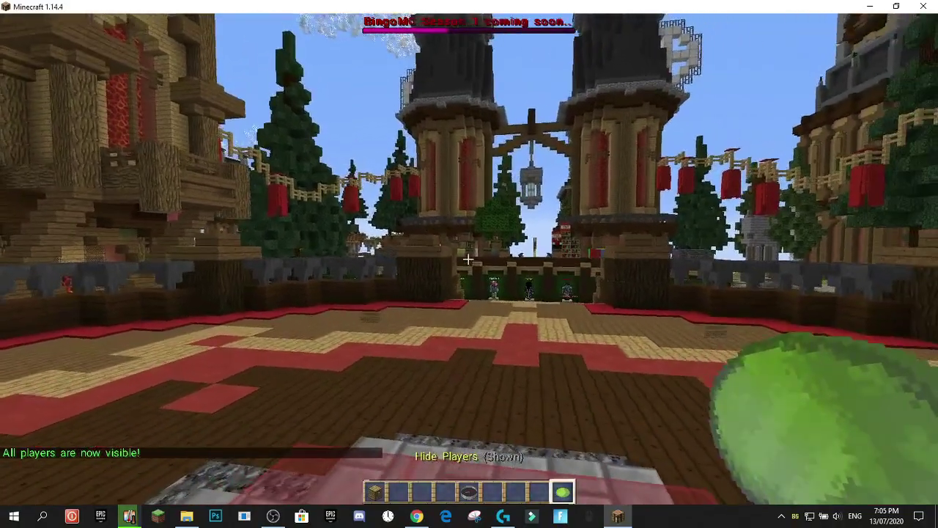
{"action": "scroll", "coordinate": [468, 259], "scroll_direction": "up", "scroll_amount": 1}
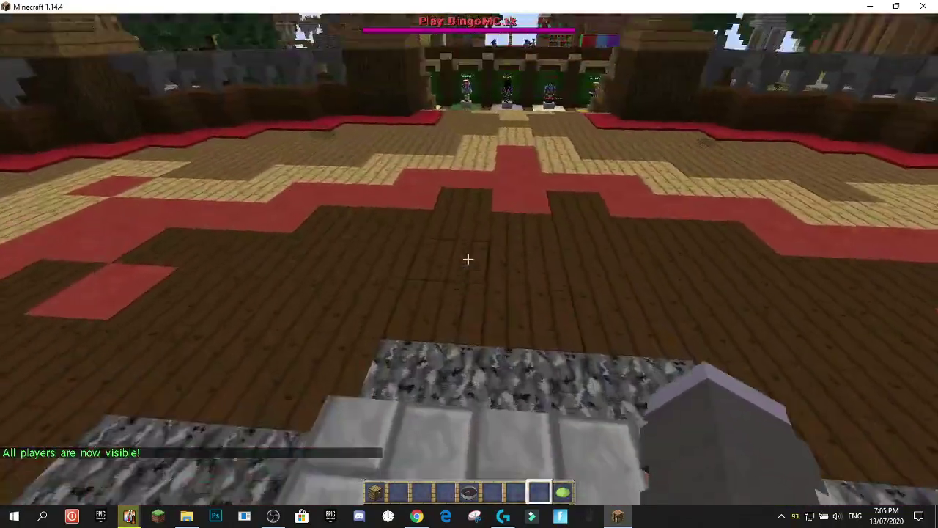
{"action": "scroll", "coordinate": [468, 258], "scroll_direction": "down", "scroll_amount": 1}
{"action": "right_click", "coordinate": [468, 259]}
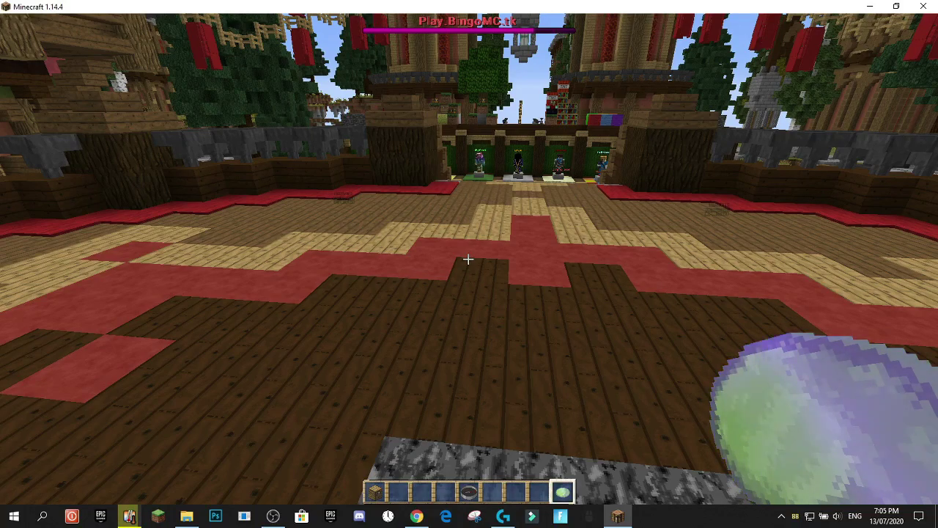
{"action": "key", "text": "w"}
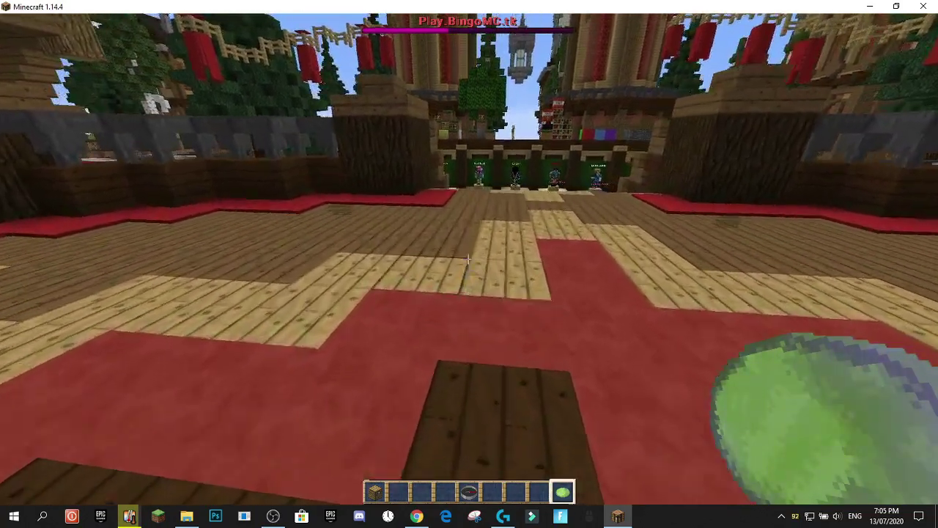
{"action": "key", "text": "w"}
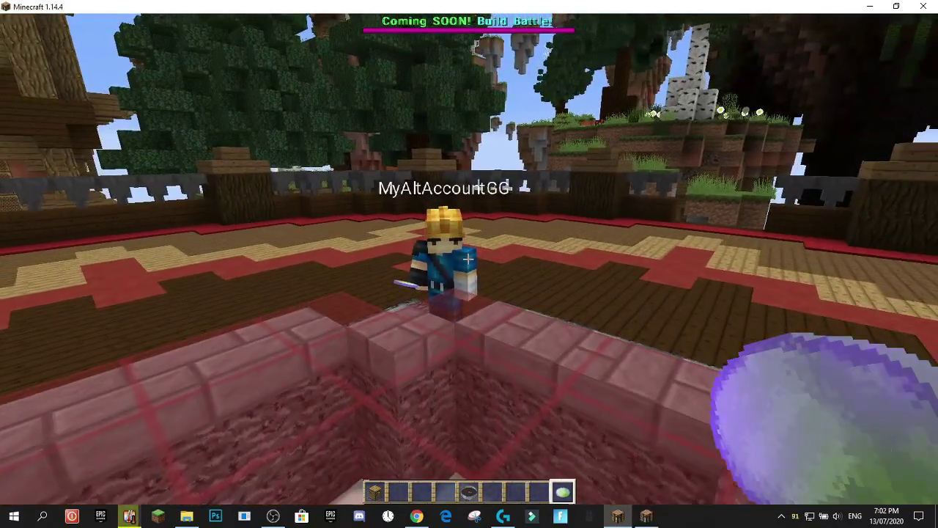
Step: Hide all players with the Hide Players item, and show them again once the cooldown has run out
{"action": "right_click", "coordinate": [468, 259]}
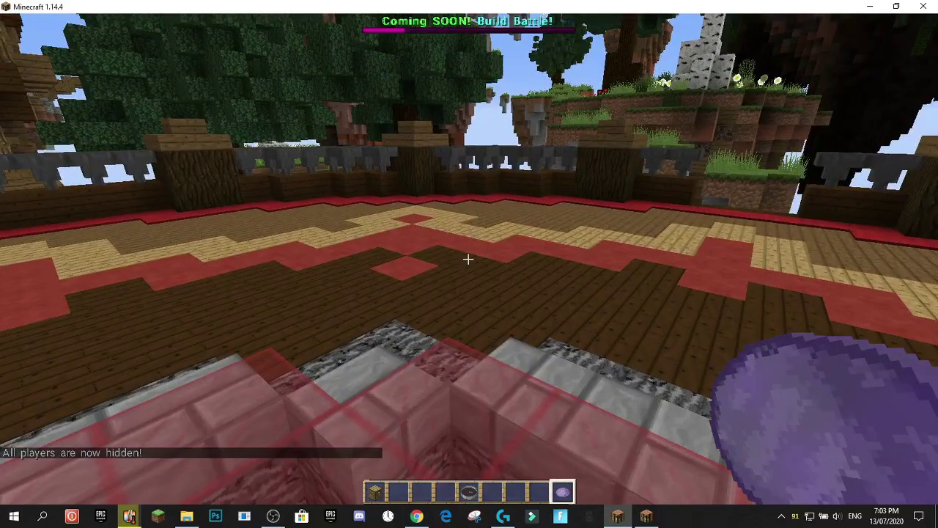
{"action": "right_click", "coordinate": [468, 259]}
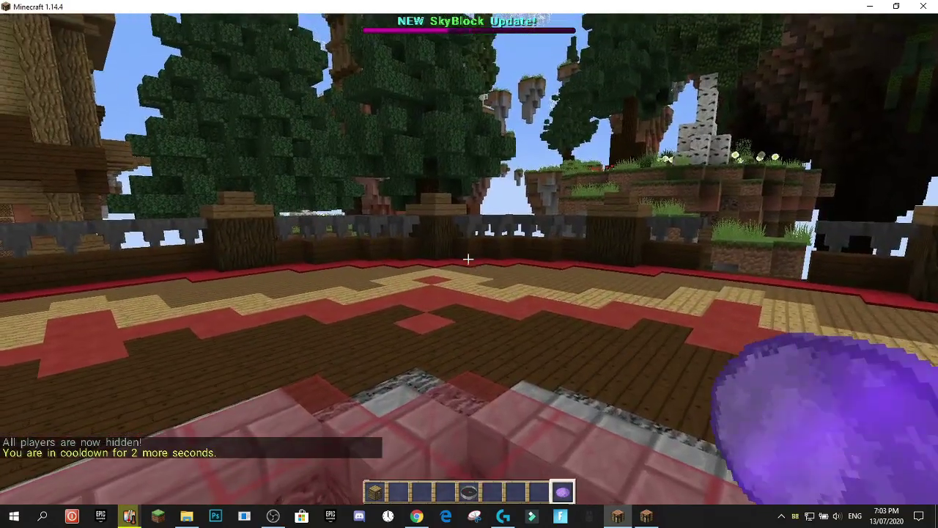
{"action": "right_click", "coordinate": [469, 259]}
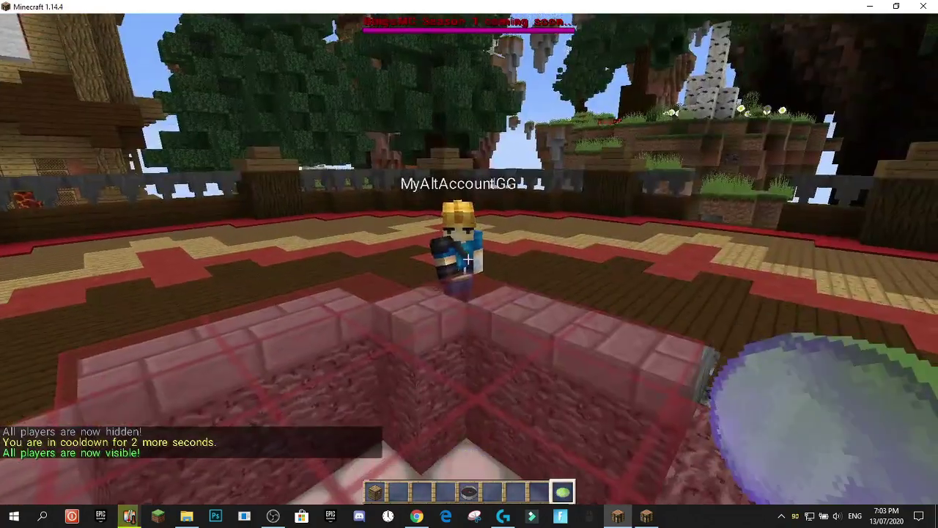
Step: Switch to the second account's game window, resume its game and hide all players with the Hide Players item
{"action": "key", "text": "Escape"}
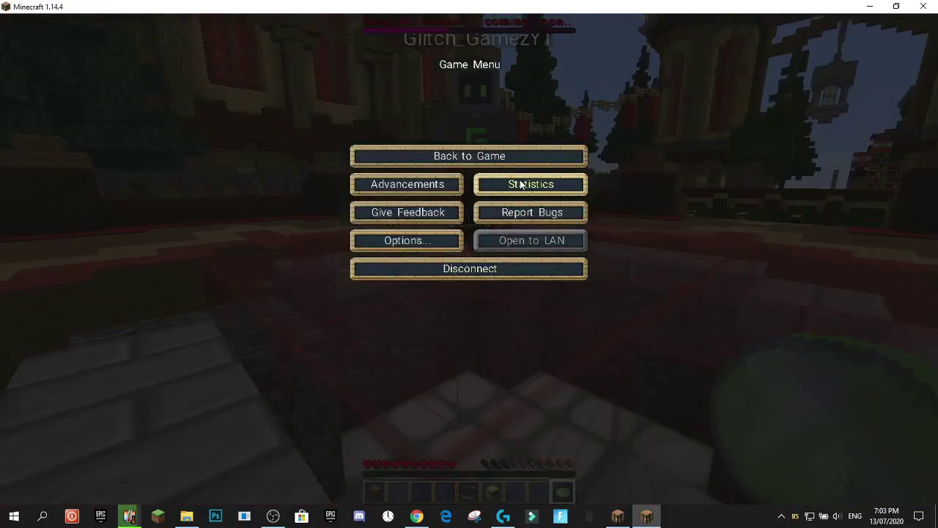
{"action": "left_click", "coordinate": [469, 155]}
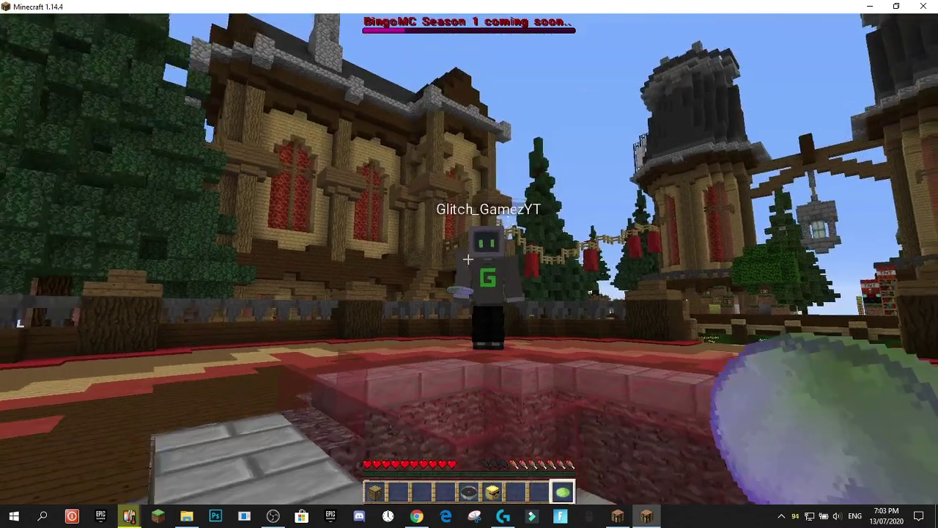
{"action": "right_click", "coordinate": [467, 259]}
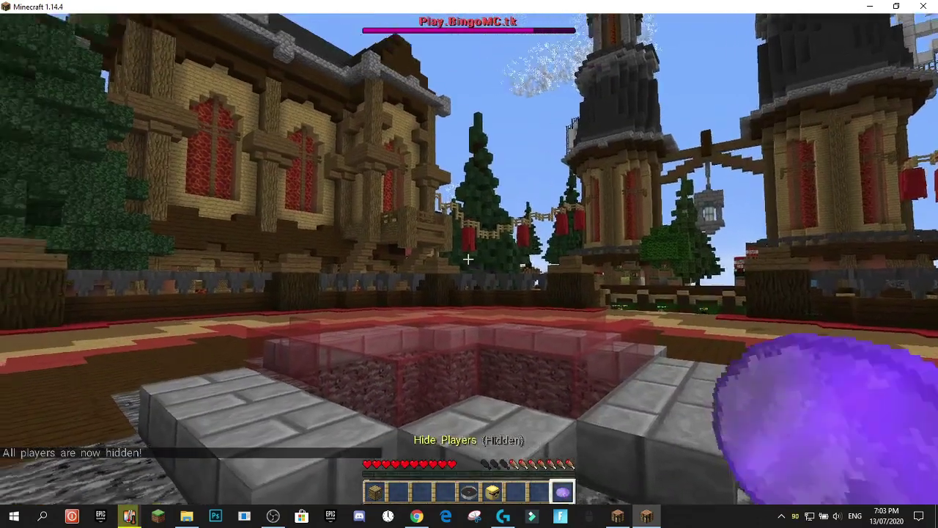
{"action": "key", "text": "Escape"}
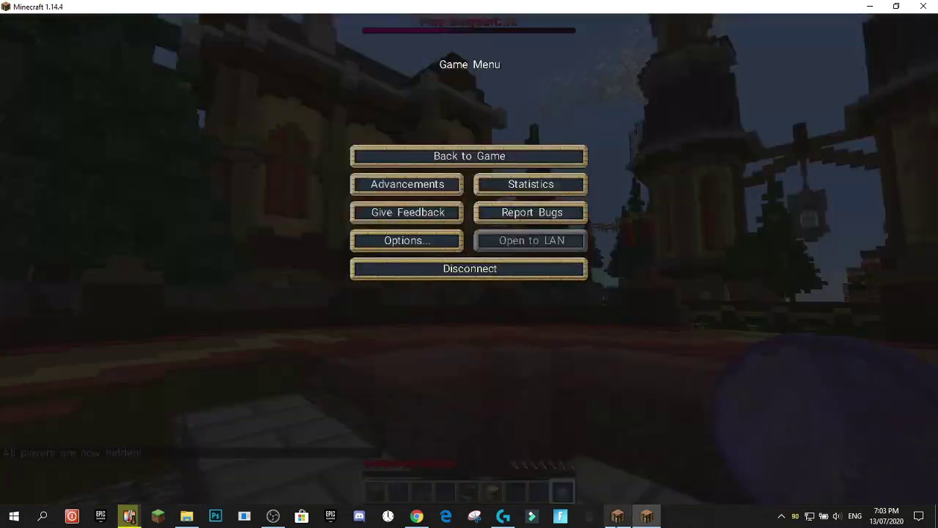
{"action": "left_click", "coordinate": [472, 156]}
{"action": "right_click", "coordinate": [468, 259]}
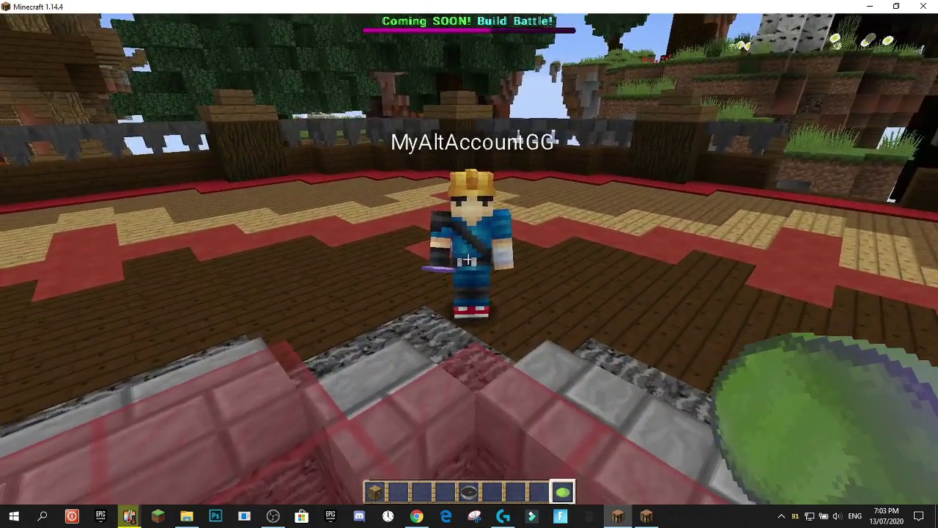
Step: Walk around the central fountain and hide all players with the Hide Players item
{"action": "right_click", "coordinate": [468, 259]}
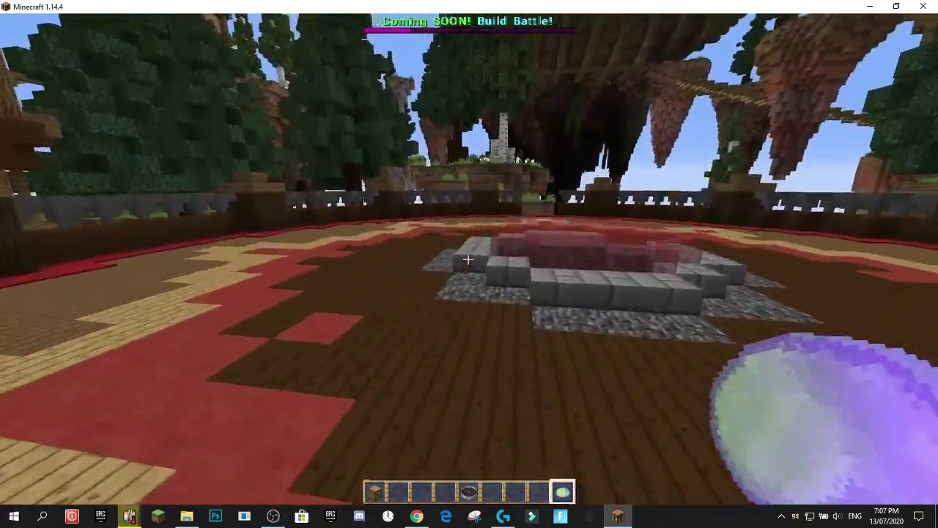
{"action": "key", "text": "w"}
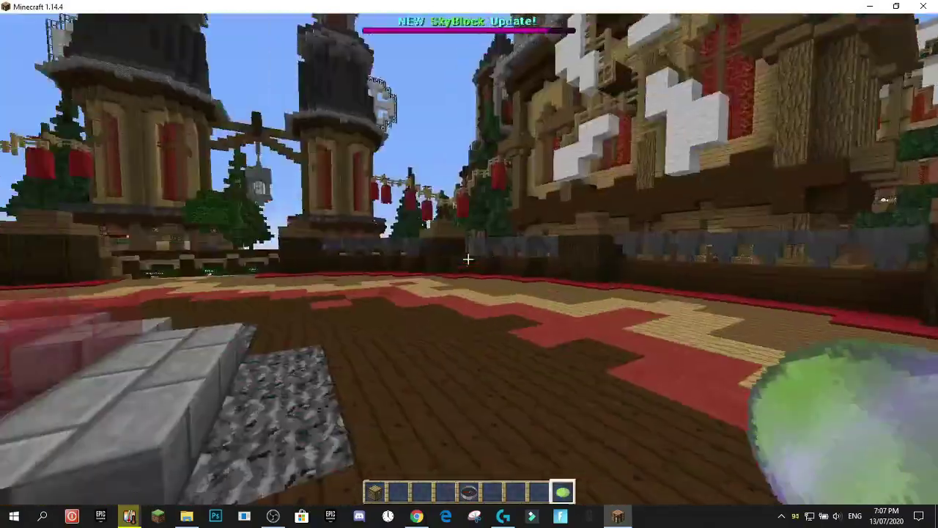
{"action": "right_click", "coordinate": [468, 259]}
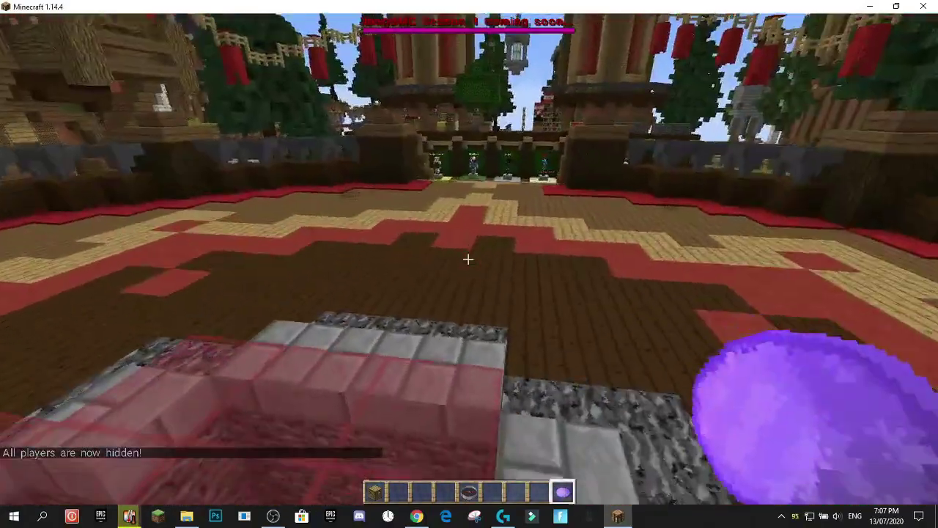
Step: Run the /hideitem toggle chat command to show the hidden players, and repeat it during the cooldown
{"action": "type", "text": "/hideitem"}
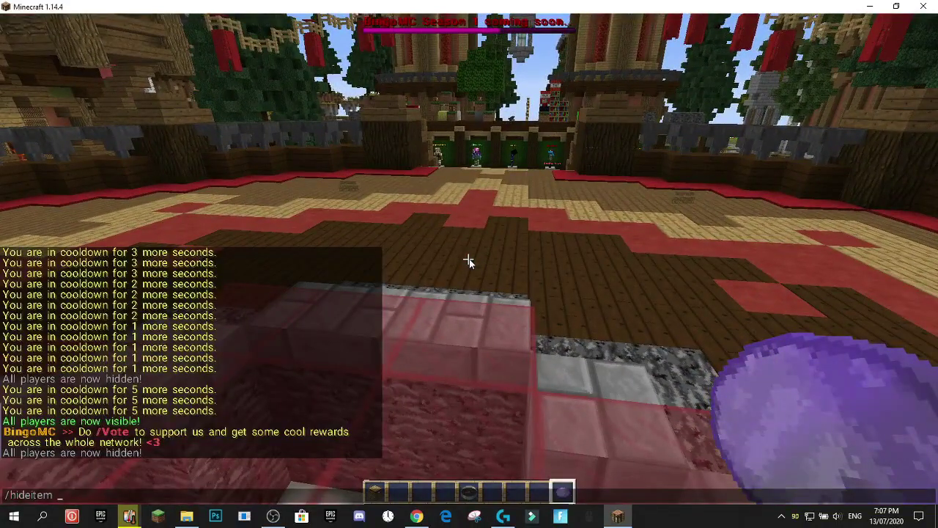
{"action": "type", "text": " hide"}
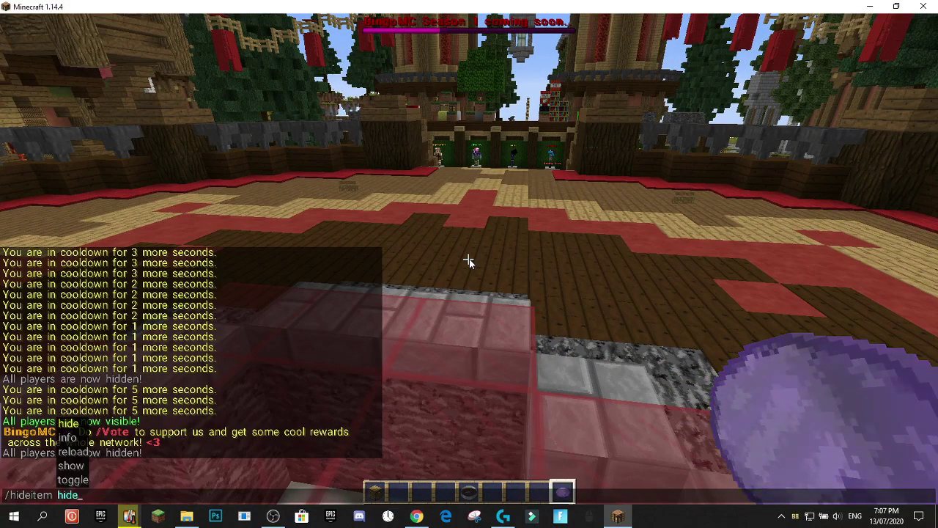
{"action": "key", "text": "Tab"}
{"action": "key", "text": "Tab"}
{"action": "key", "text": "Tab"}
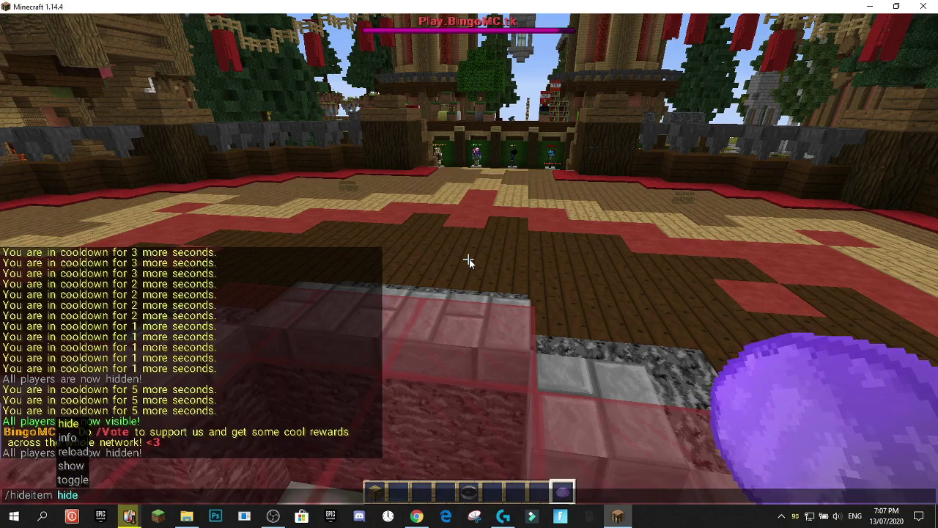
{"action": "key", "text": "Up"}
{"action": "key", "text": "Down"}
{"action": "key", "text": "Up"}
{"action": "key", "text": "Return"}
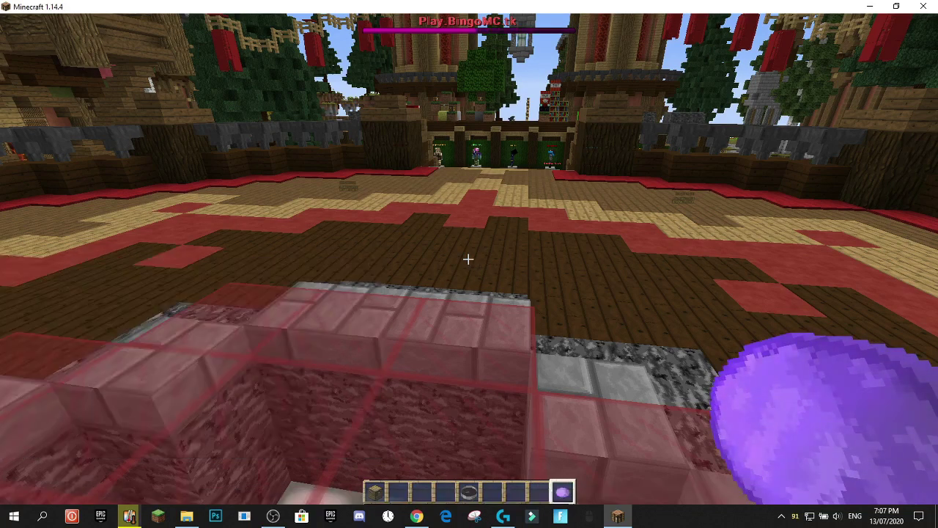
{"action": "type", "text": "/"}
{"action": "key", "text": "Up"}
{"action": "key", "text": "Return"}
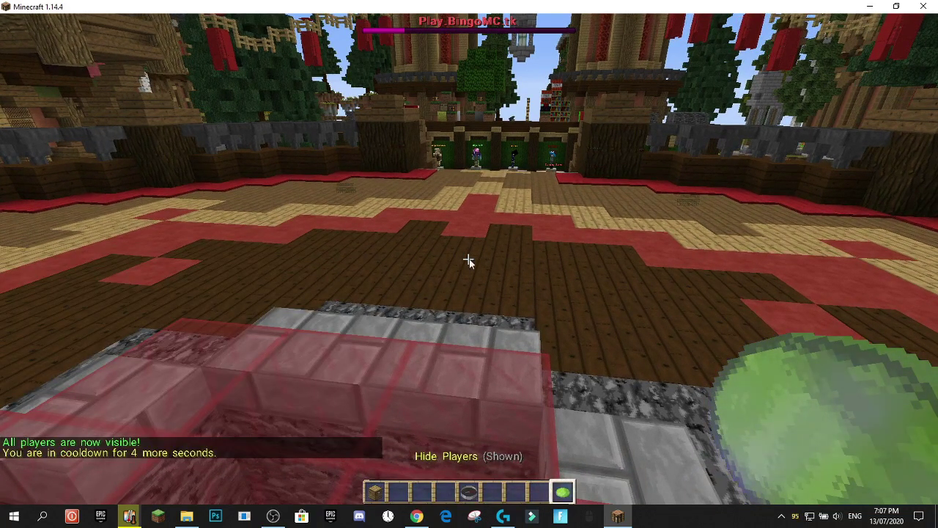
Step: Cycle through the suggested /hideitem subcommands and run /hideitem reload to reload the plugin's config
{"action": "type", "text": "/"}
{"action": "key", "text": "Up"}
{"action": "key", "text": "BackSpace"}
{"action": "key", "text": "BackSpace"}
{"action": "key", "text": "BackSpace"}
{"action": "key", "text": "BackSpace"}
{"action": "key", "text": "BackSpace"}
{"action": "key", "text": "BackSpace"}
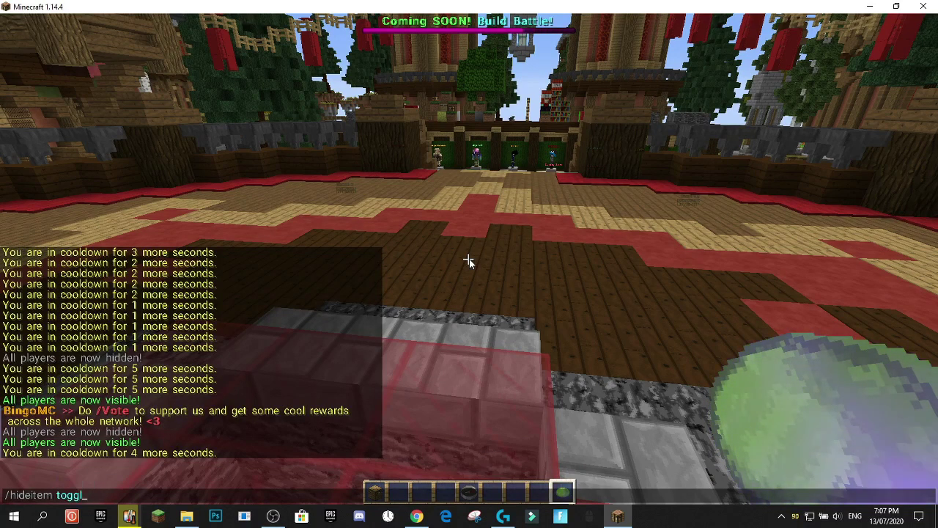
{"action": "key", "text": "Tab"}
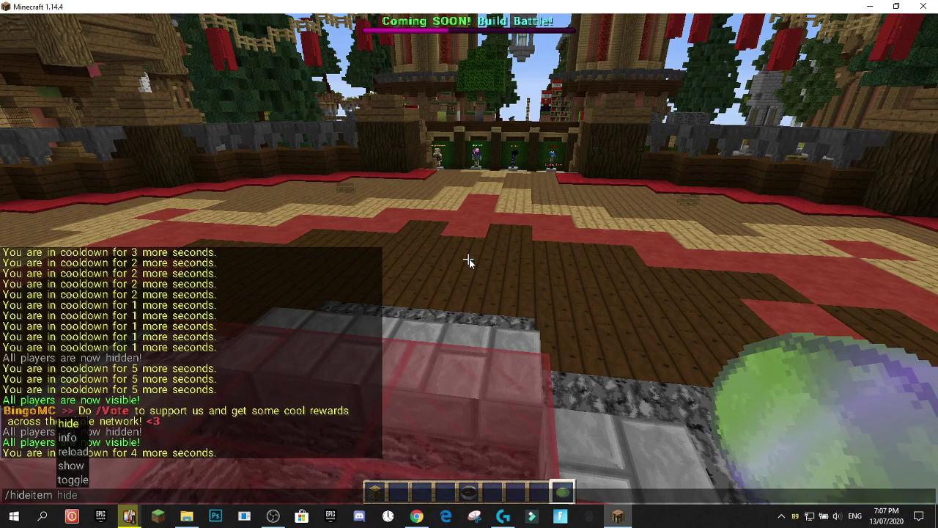
{"action": "key", "text": "Tab"}
{"action": "key", "text": "Tab"}
{"action": "key", "text": "Tab"}
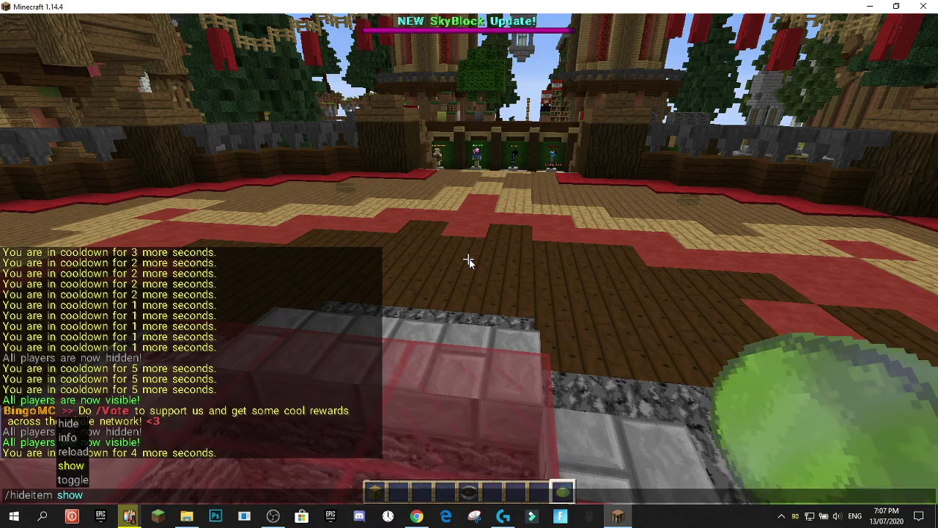
{"action": "key", "text": "Tab"}
{"action": "key", "text": "Tab"}
{"action": "key", "text": "Tab"}
{"action": "key", "text": "Tab"}
{"action": "key", "text": "Tab"}
{"action": "key", "text": "Tab"}
{"action": "key", "text": "Tab"}
{"action": "key", "text": "Tab"}
{"action": "key", "text": "Tab"}
{"action": "key", "text": "Tab"}
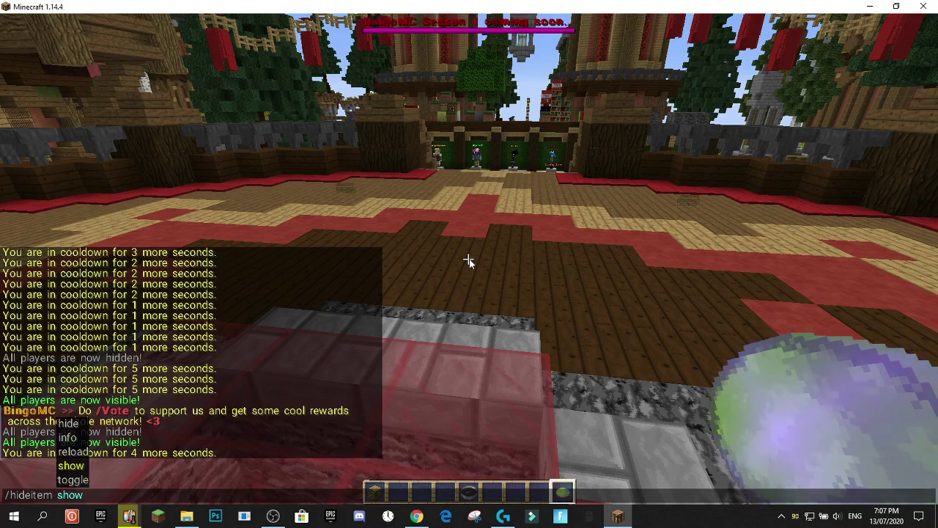
{"action": "key", "text": "Tab"}
{"action": "key", "text": "Tab"}
{"action": "key", "text": "Tab"}
{"action": "key", "text": "Tab"}
{"action": "key", "text": "Escape"}
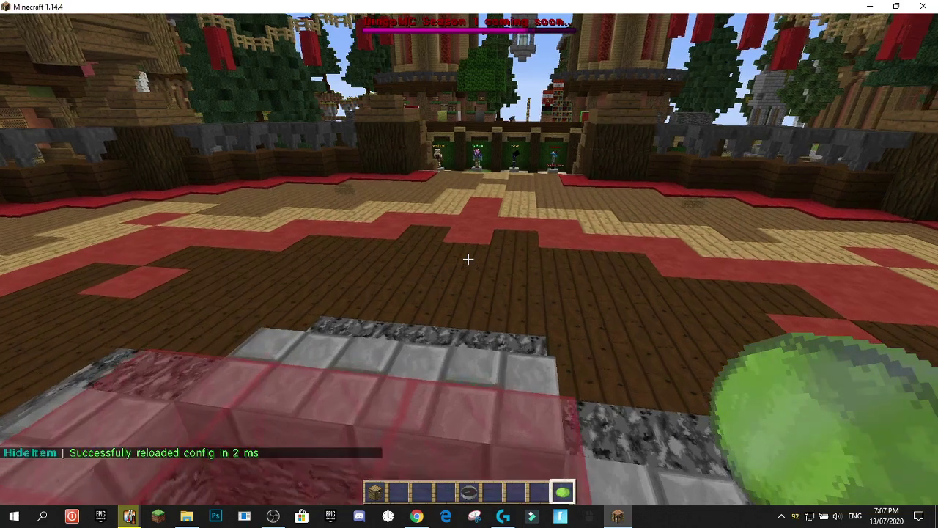
Step: Replace the subcommand of the recalled command and run /hideitem info to check the plugin version
{"action": "key", "text": "t"}
{"action": "key", "text": "Up"}
{"action": "key", "text": "Tab"}
{"action": "key", "text": "BackSpace"}
{"action": "key", "text": "BackSpace"}
{"action": "key", "text": "BackSpace"}
{"action": "key", "text": "BackSpace"}
{"action": "key", "text": "BackSpace"}
{"action": "key", "text": "BackSpace"}
{"action": "key", "text": "Tab"}
{"action": "key", "text": "Tab"}
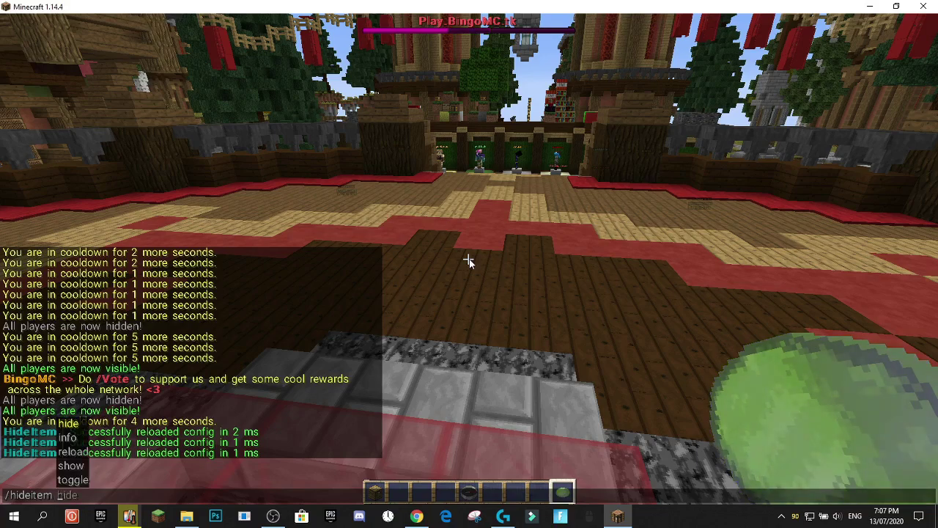
{"action": "key", "text": "Tab"}
{"action": "key", "text": "Tab"}
{"action": "key", "text": "Tab"}
{"action": "key", "text": "Tab"}
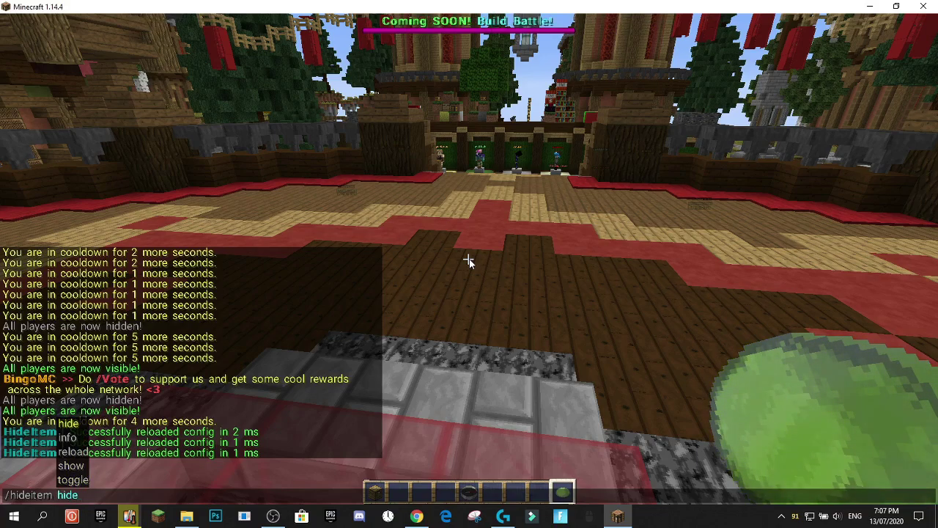
{"action": "key", "text": "Tab"}
{"action": "key", "text": "Return"}
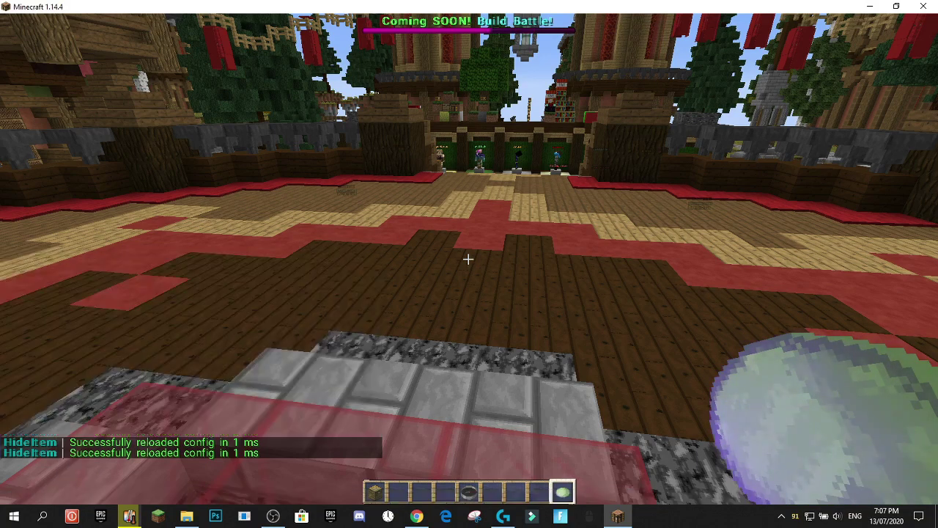
Step: Select an empty hotbar slot and walk out to the row of game-mode characters
{"action": "key", "text": "w"}
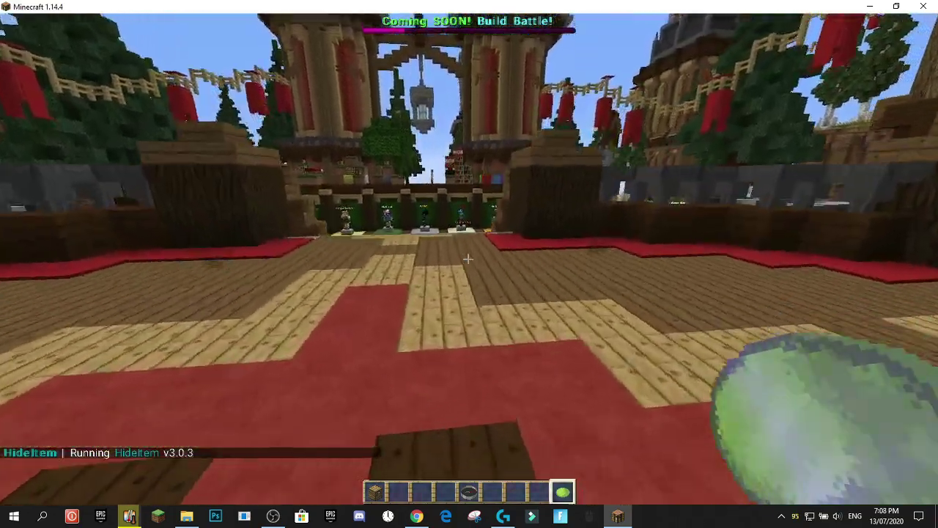
{"action": "scroll", "coordinate": [469, 264], "scroll_direction": "up", "scroll_amount": 1}
{"action": "key", "text": "w"}
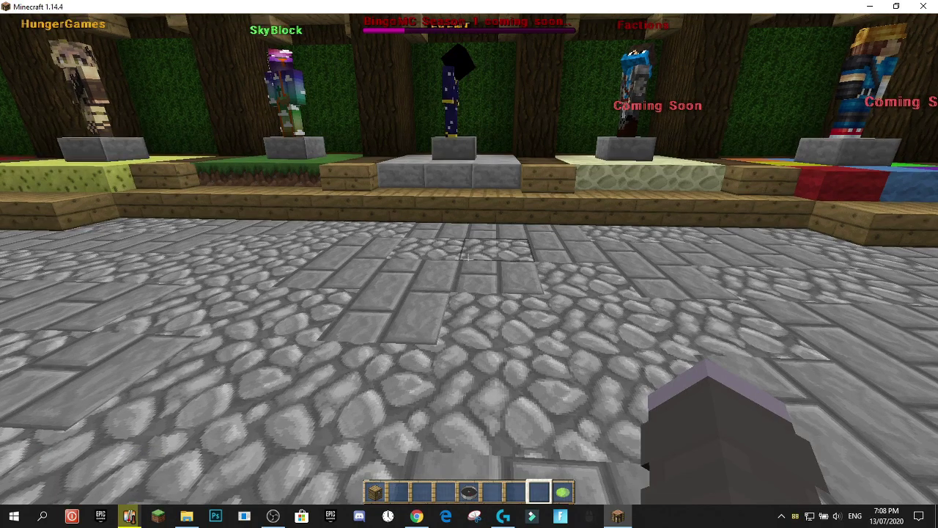
Step: Switch to plugins/HideItem/config.yml in the BingoMC server panel and highlight the author credit in its header comments
{"action": "key", "text": "alt+Tab"}
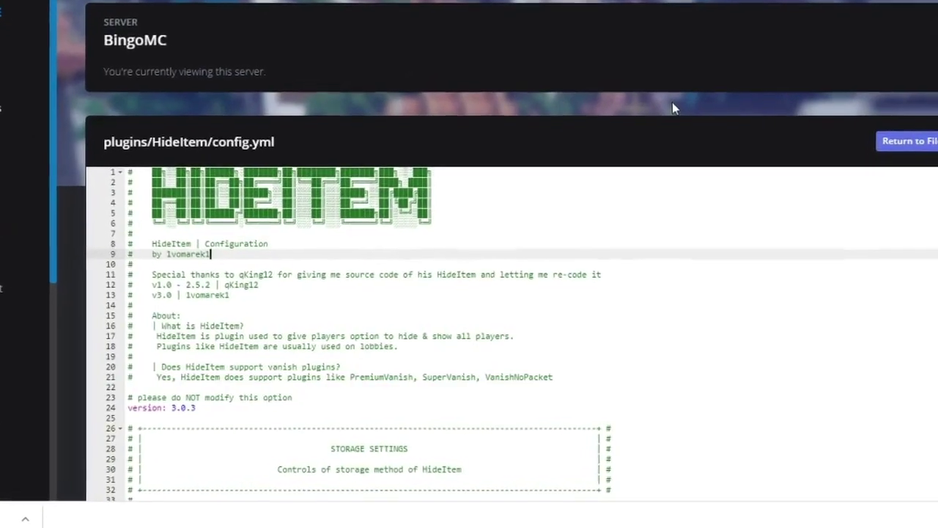
{"action": "scroll", "coordinate": [839, 200], "scroll_direction": "down", "scroll_amount": 2}
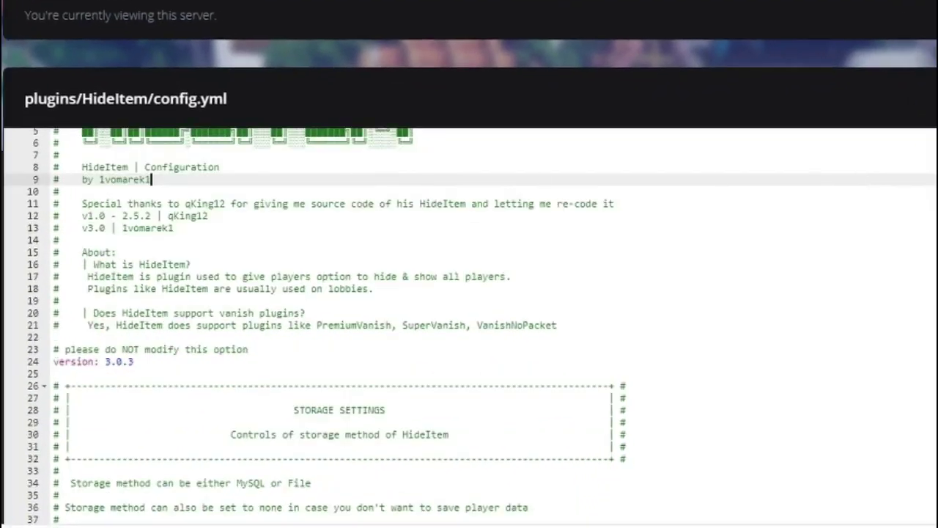
{"action": "double_click", "coordinate": [103, 179]}
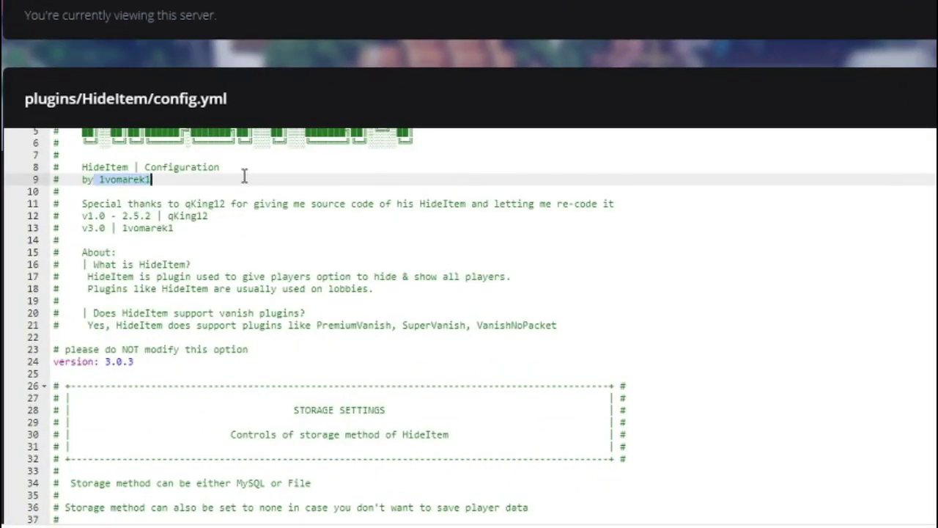
Step: Highlight the author name and the version credit lines for v1.0 - 2.5.2 and v3.0 in the config header
{"action": "left_click", "coordinate": [103, 179]}
{"action": "double_click", "coordinate": [102, 179]}
{"action": "left_click", "coordinate": [226, 178]}
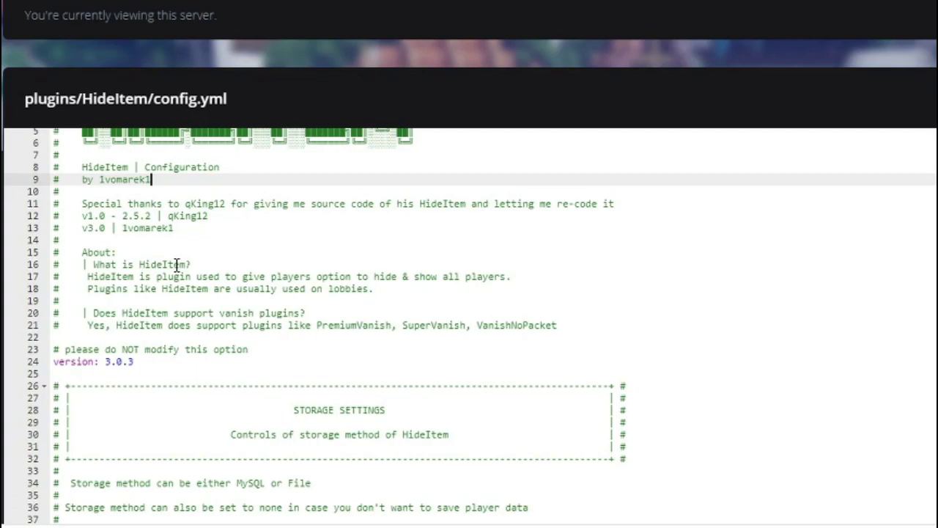
{"action": "left_click_drag", "start_coordinate": [176, 216], "coordinate": [312, 227]}
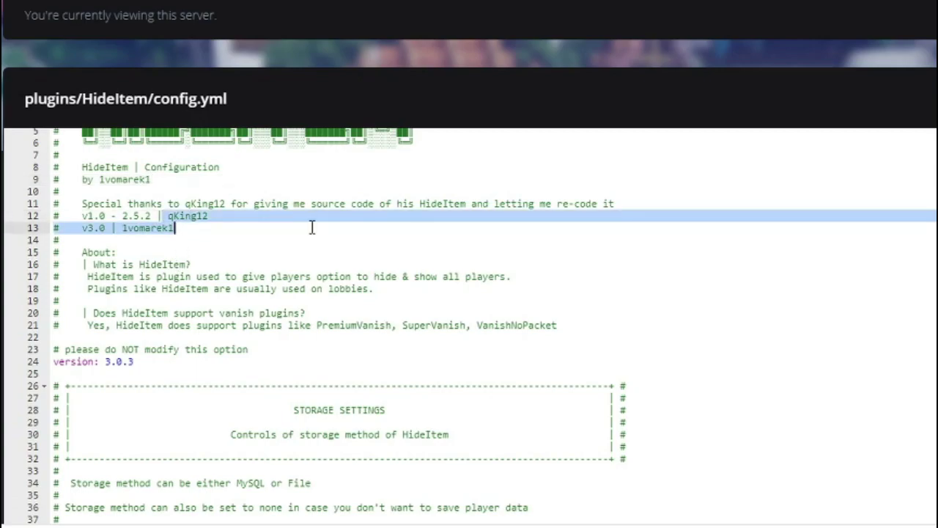
{"action": "left_click", "coordinate": [295, 230]}
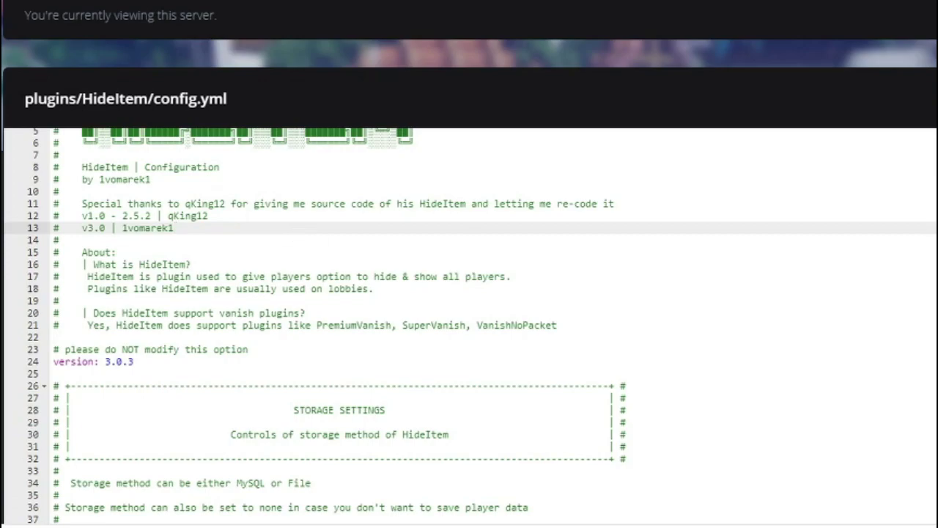
Step: Read through the config's About notes, storage-method options and MySQL settings down to the ITEM SETTINGS section
{"action": "scroll", "coordinate": [654, 257], "scroll_direction": "down", "scroll_amount": 2}
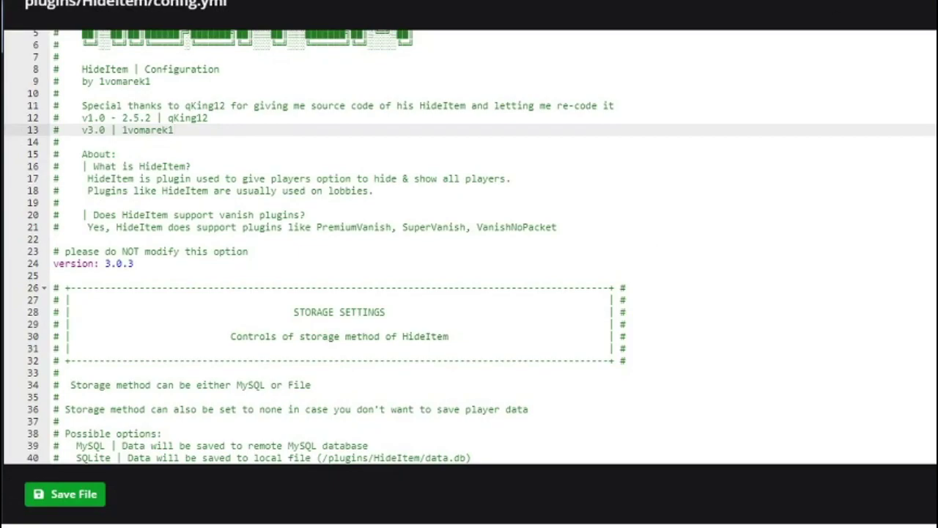
{"action": "scroll", "coordinate": [469, 246], "scroll_direction": "down", "scroll_amount": 2}
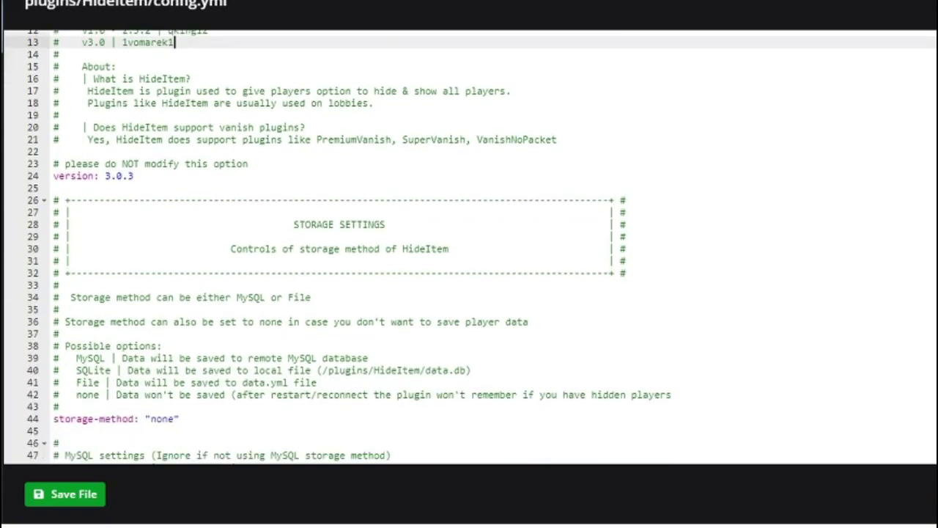
{"action": "scroll", "coordinate": [468, 93], "scroll_direction": "down", "scroll_amount": 1}
{"action": "scroll", "coordinate": [206, 167], "scroll_direction": "down", "scroll_amount": 2}
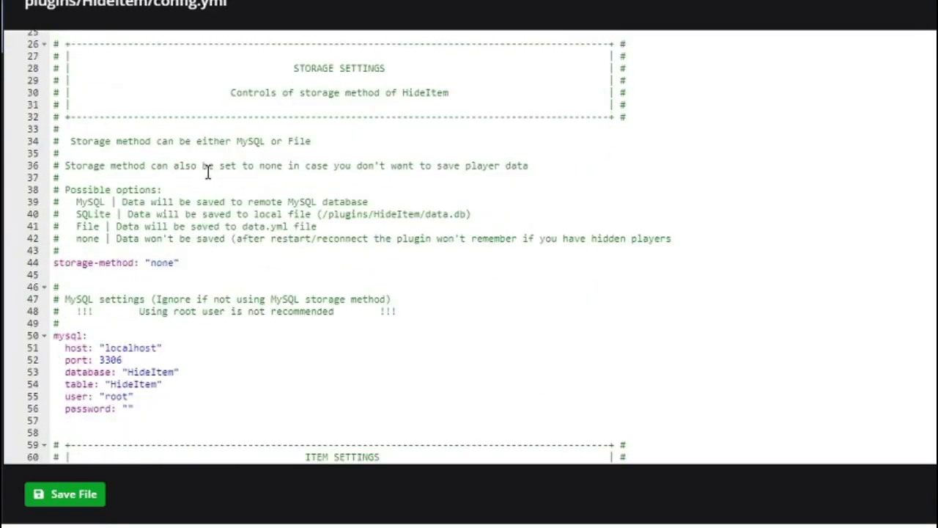
{"action": "scroll", "coordinate": [245, 160], "scroll_direction": "down", "scroll_amount": 1}
{"action": "scroll", "coordinate": [245, 160], "scroll_direction": "down", "scroll_amount": 1}
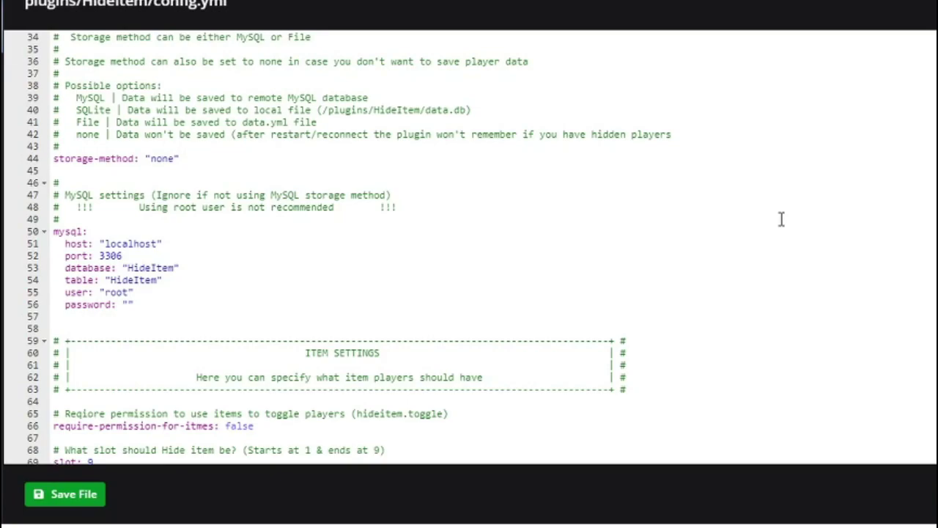
{"action": "scroll", "coordinate": [843, 187], "scroll_direction": "down", "scroll_amount": 3}
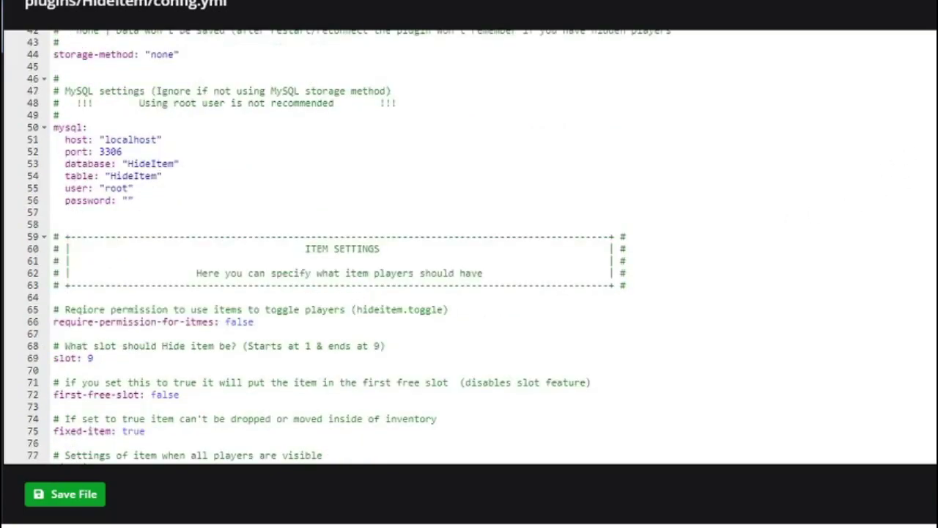
{"action": "scroll", "coordinate": [901, 110], "scroll_direction": "down", "scroll_amount": 5}
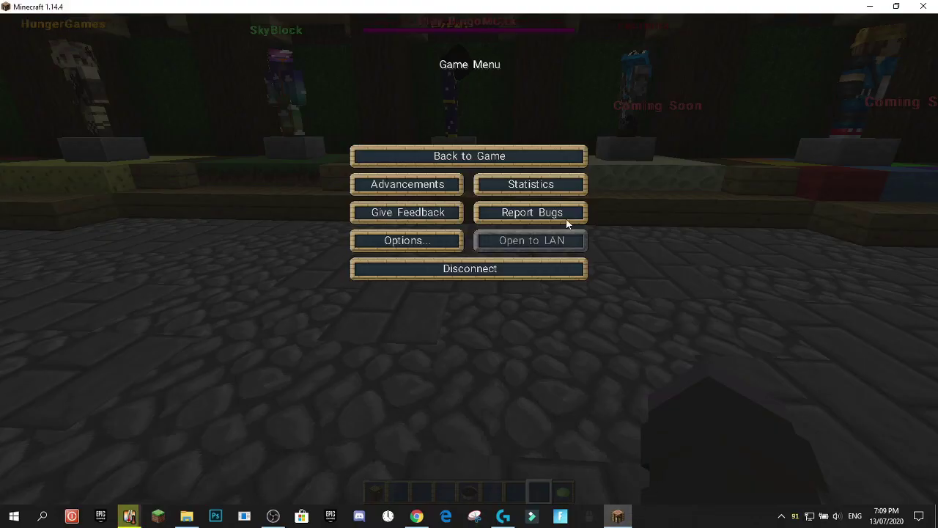
Step: Check the hide item's hotbar slot in Minecraft and switch back to config.yml in the browser
{"action": "key", "text": "Escape"}
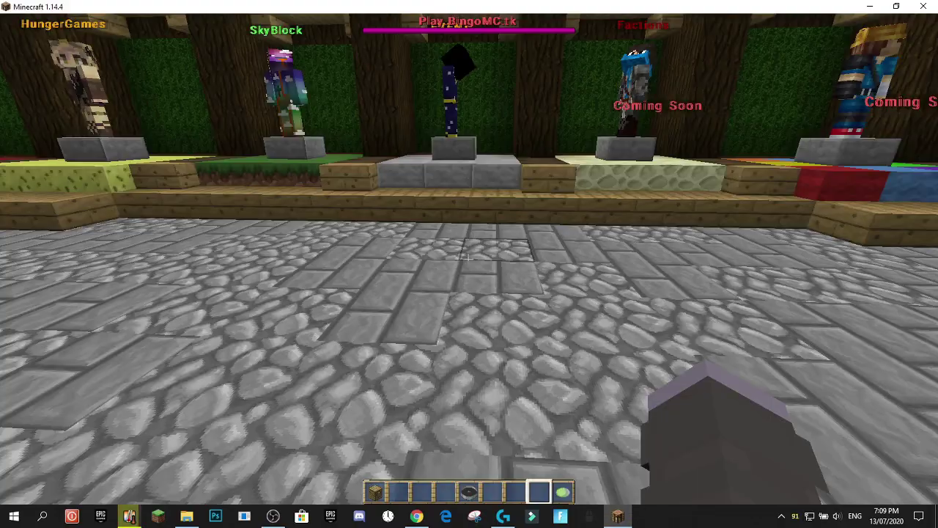
{"action": "key", "text": "t"}
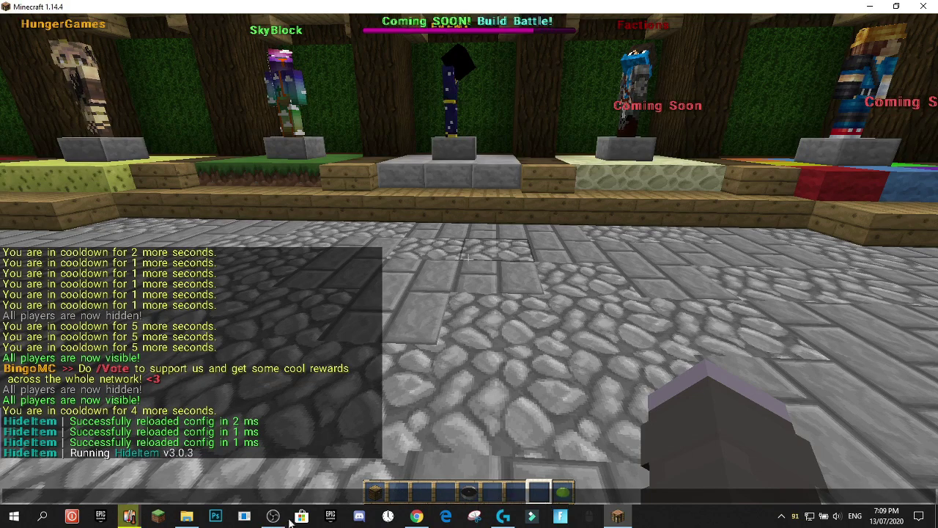
{"action": "left_click", "coordinate": [416, 516]}
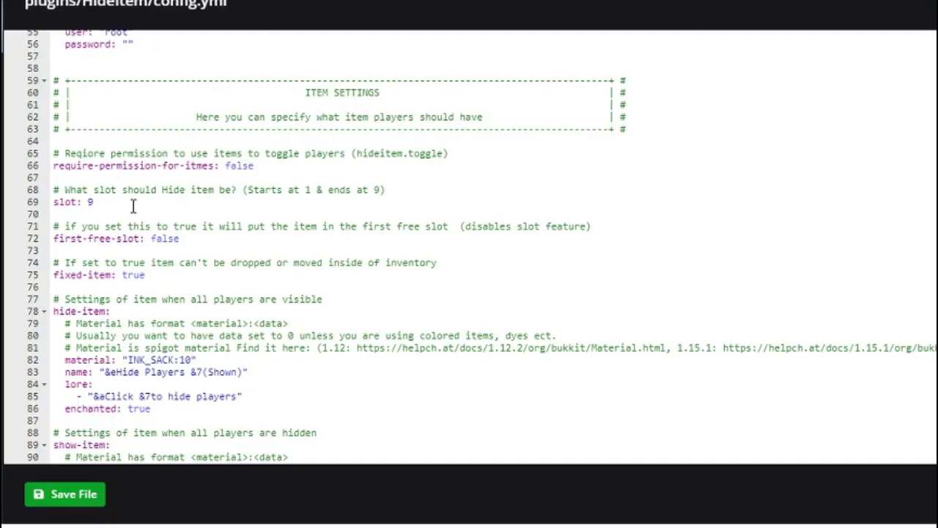
Step: Examine the slot, first-free-slot and fixed-item options under ITEM SETTINGS, marking each with the text cursor or a selection
{"action": "left_click", "coordinate": [134, 204]}
{"action": "scroll", "coordinate": [230, 117], "scroll_direction": "down", "scroll_amount": 1}
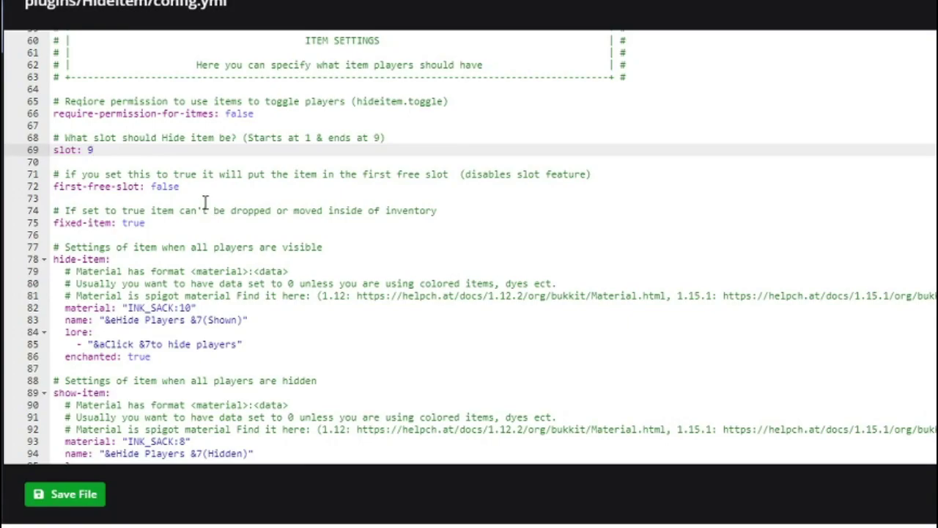
{"action": "scroll", "coordinate": [175, 207], "scroll_direction": "down", "scroll_amount": 1}
{"action": "left_click_drag", "start_coordinate": [58, 157], "coordinate": [502, 177]}
{"action": "left_click", "coordinate": [502, 178]}
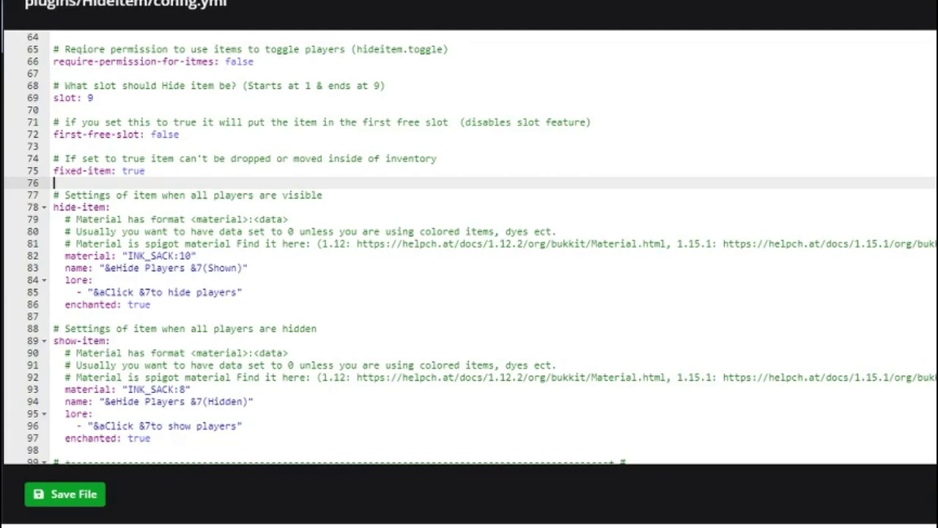
{"action": "left_click", "coordinate": [192, 170]}
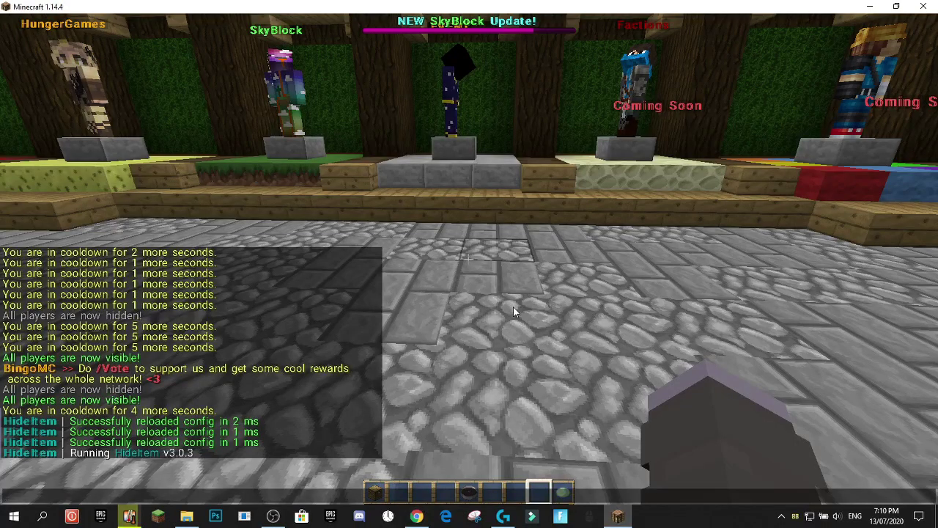
Step: Switch to Minecraft and try copying the Hide Players item into the neighbouring hotbar slot of the creative inventory
{"action": "key", "text": "Escape"}
{"action": "key", "text": "e"}
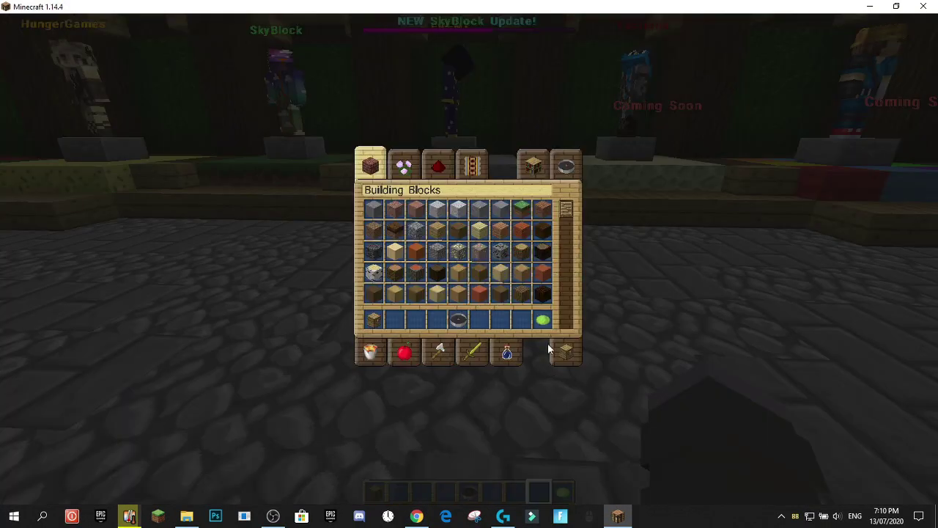
{"action": "middle_click", "coordinate": [543, 320]}
{"action": "left_click", "coordinate": [521, 319]}
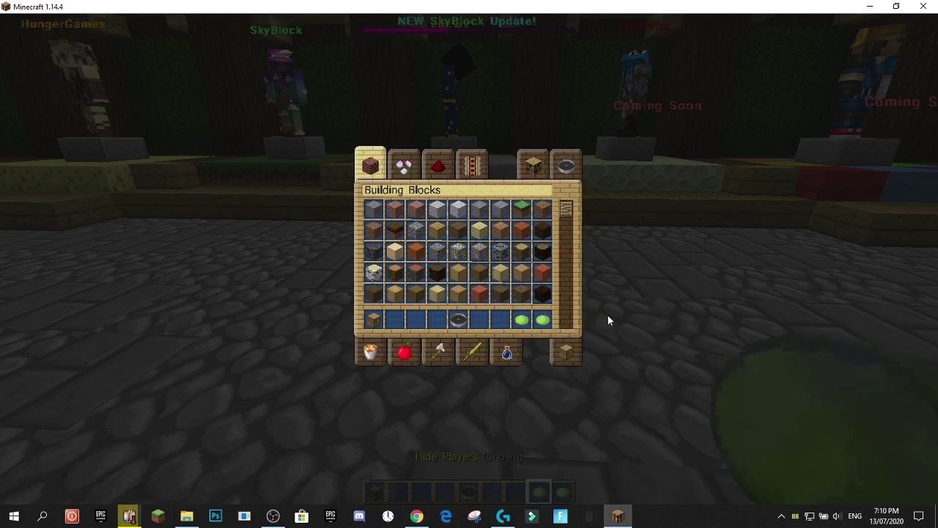
{"action": "middle_click", "coordinate": [531, 321]}
{"action": "left_click", "coordinate": [543, 319]}
{"action": "key", "text": "e"}
Step: Set the game mode to survival by command, select hotbar slot 9 and walk to the stairs
{"action": "key", "text": "slash"}
{"action": "type", "text": "gma"}
{"action": "key", "text": "Return"}
{"action": "key", "text": "9"}
{"action": "key", "text": "w"}
Step: Try to move the Hide Players item to another survival inventory slot, and use it from the hotbar
{"action": "key", "text": "e"}
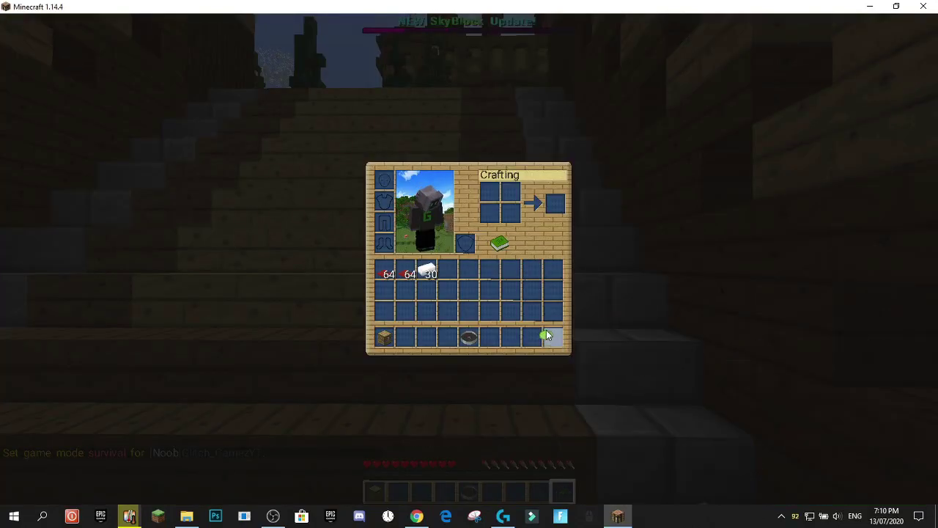
{"action": "left_click", "coordinate": [552, 311]}
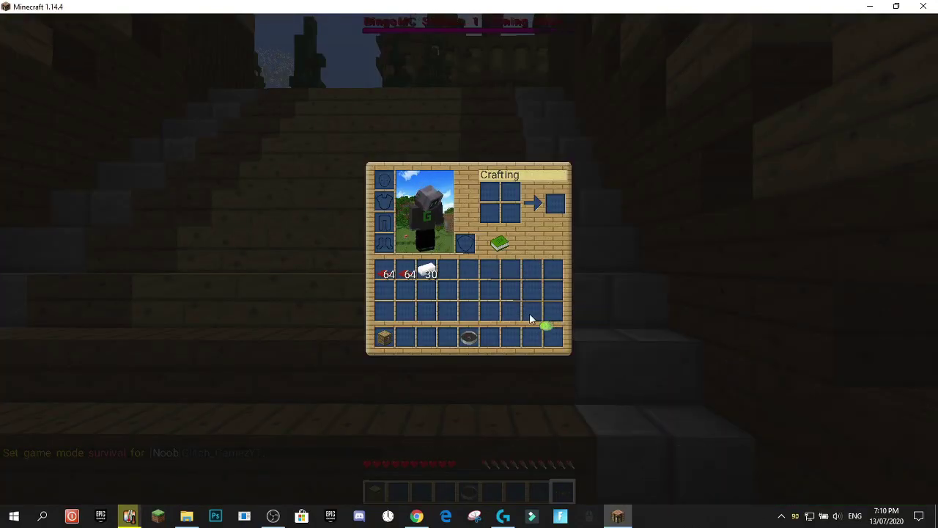
{"action": "left_click", "coordinate": [538, 336]}
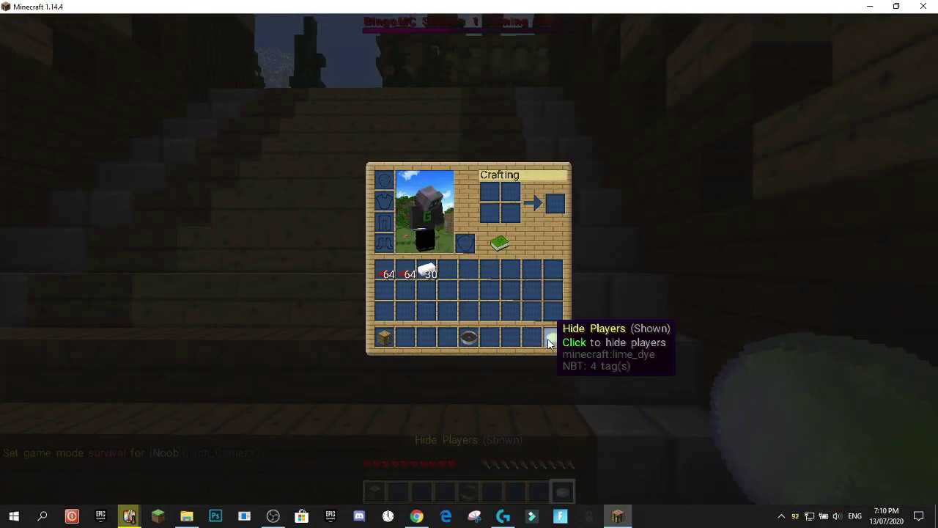
{"action": "key", "text": "e"}
{"action": "right_click", "coordinate": [468, 259]}
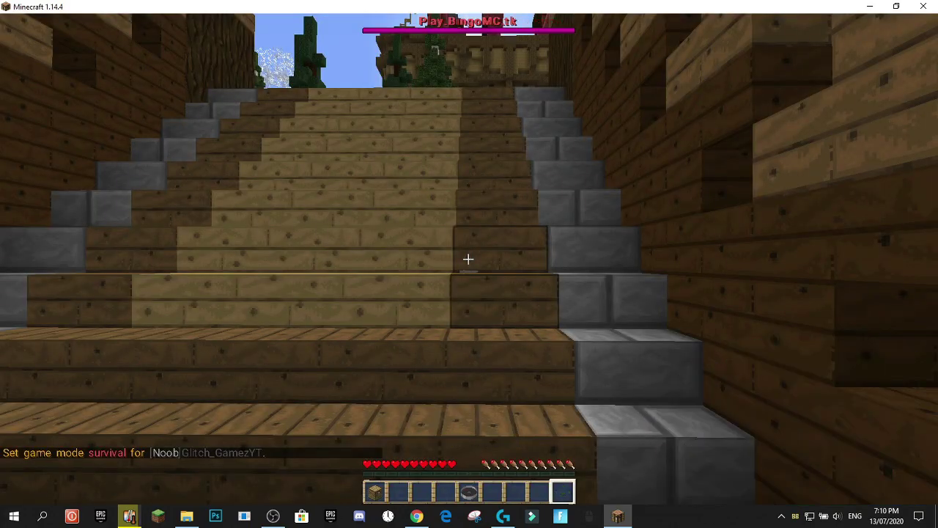
{"action": "right_click", "coordinate": [468, 259]}
{"action": "key", "text": "Escape"}
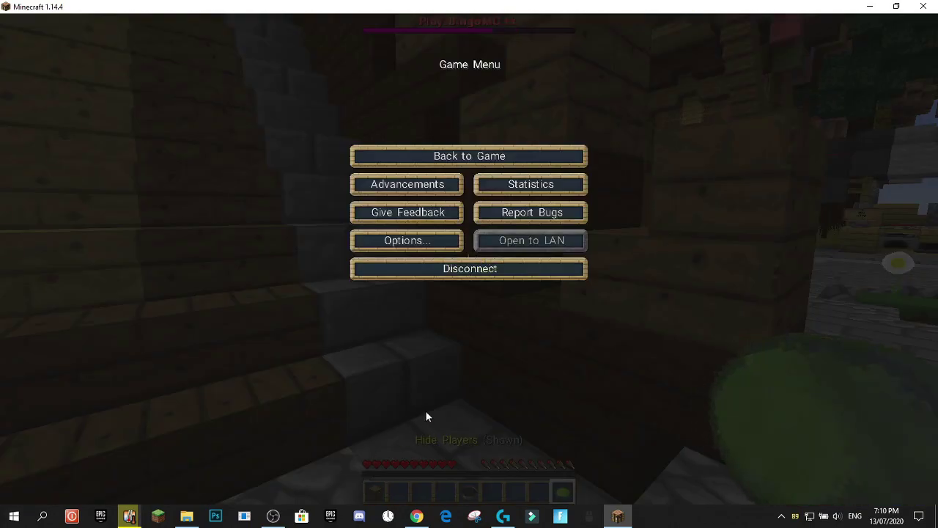
Step: Run /gmc to set the game mode to creative and leave the game for config.yml
{"action": "key", "text": "Escape"}
{"action": "key", "text": "slash"}
{"action": "type", "text": "gmc"}
{"action": "key", "text": "Return"}
{"action": "key", "text": "Escape"}
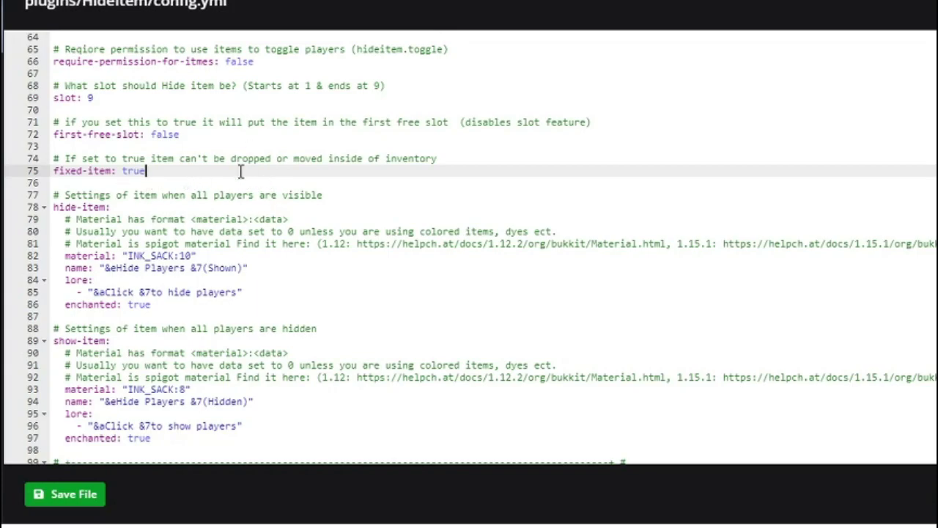
Step: Highlight the fixed-item setting and its comment in config.yml, and continue down the file
{"action": "left_click_drag", "start_coordinate": [239, 170], "coordinate": [117, 158]}
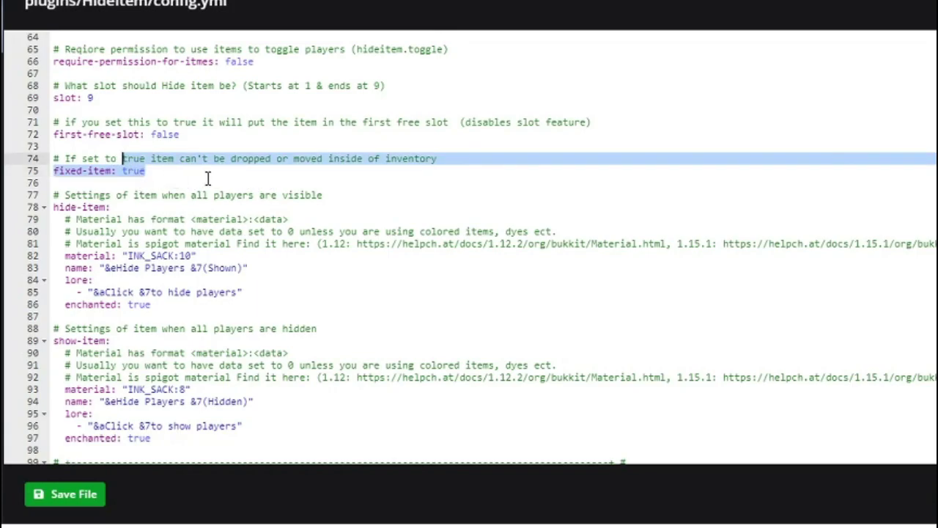
{"action": "left_click", "coordinate": [242, 170]}
{"action": "scroll", "coordinate": [246, 168], "scroll_direction": "down", "scroll_amount": 2}
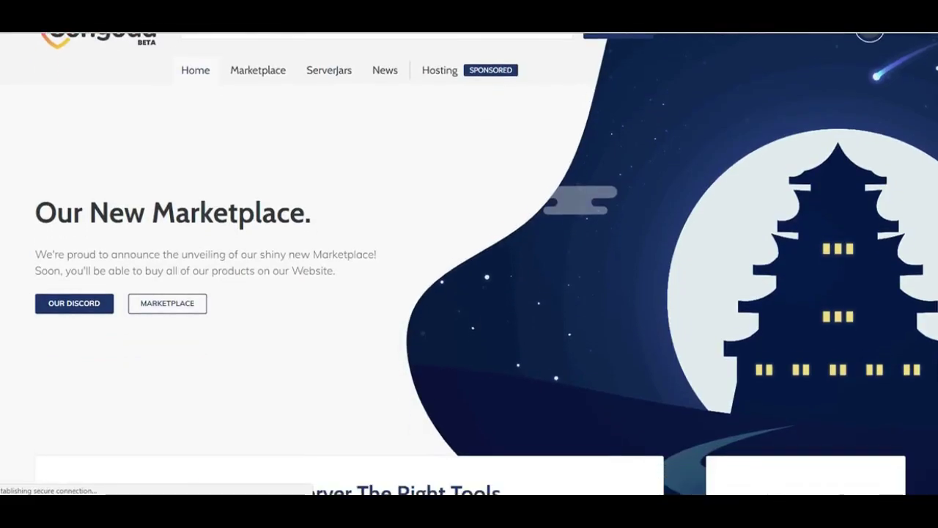
Step: Browse Songoda's home page, top rated plugins and marketplace plugin listings
{"action": "scroll", "coordinate": [935, 299], "scroll_direction": "down", "scroll_amount": 15}
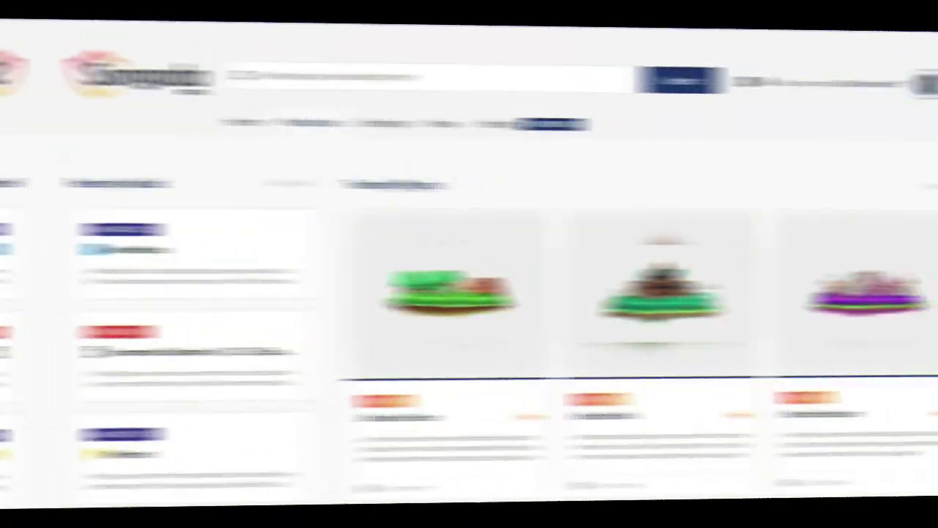
{"action": "scroll", "coordinate": [450, 447], "scroll_direction": "down", "scroll_amount": 10}
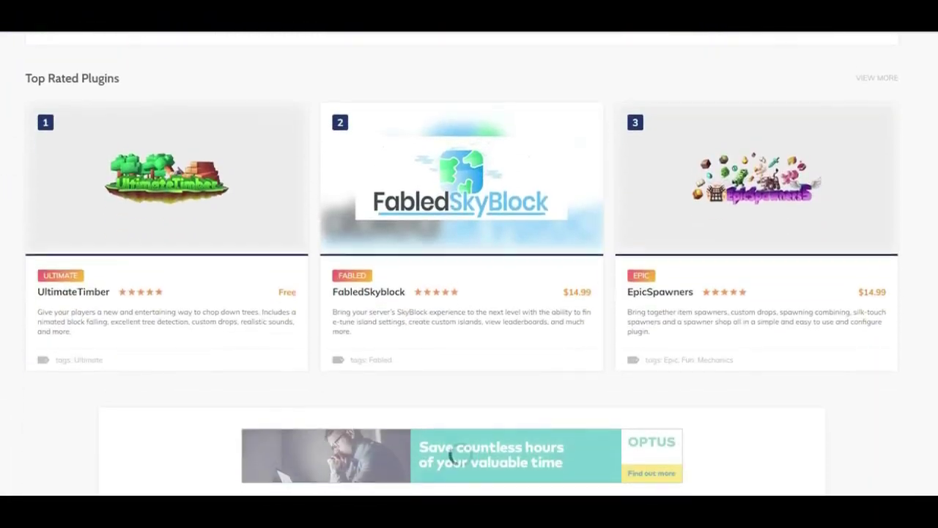
{"action": "scroll", "coordinate": [450, 447], "scroll_direction": "down", "scroll_amount": 6}
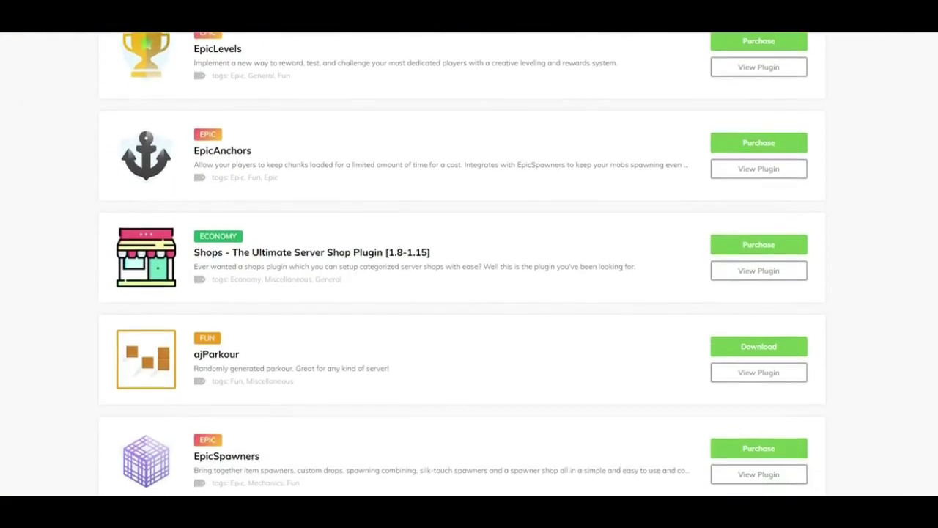
{"action": "scroll", "coordinate": [469, 264], "scroll_direction": "down", "scroll_amount": 6}
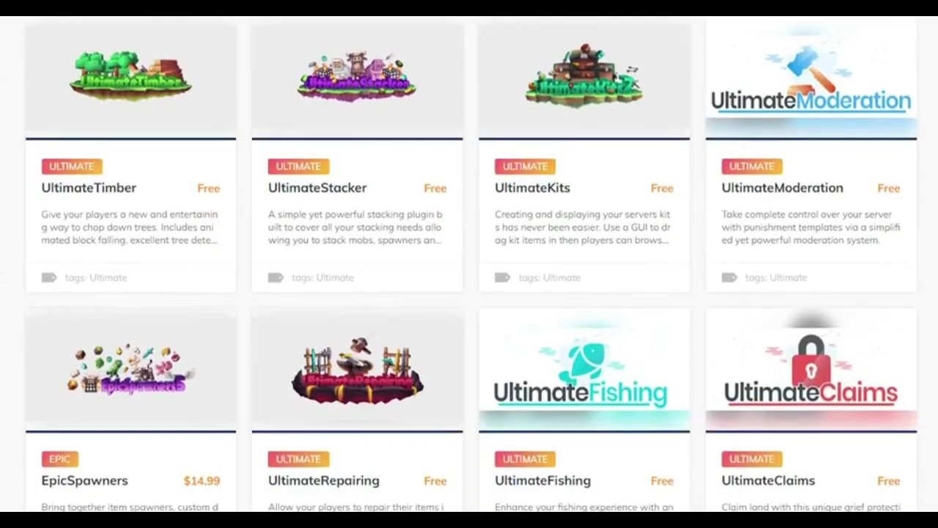
{"action": "scroll", "coordinate": [469, 264], "scroll_direction": "down", "scroll_amount": 1}
{"action": "scroll", "coordinate": [469, 264], "scroll_direction": "down", "scroll_amount": 7}
{"action": "scroll", "coordinate": [469, 264], "scroll_direction": "down", "scroll_amount": 12}
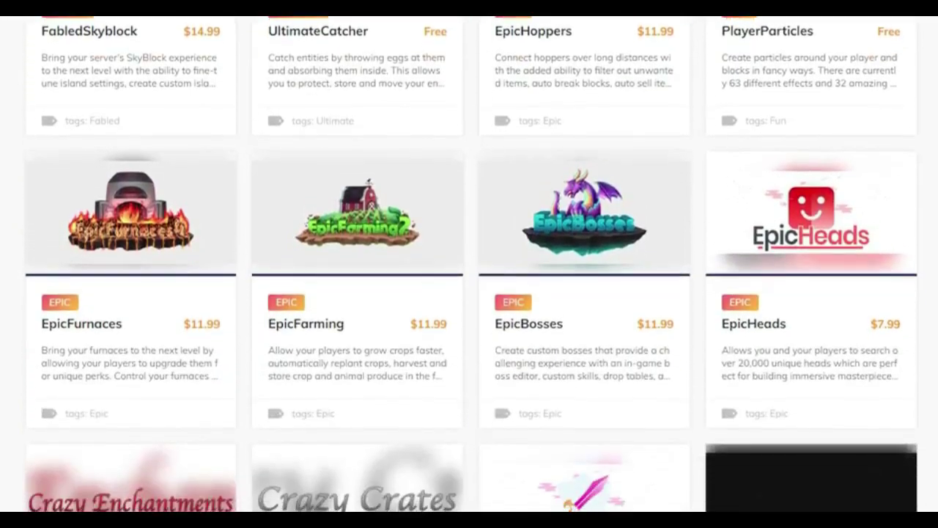
{"action": "scroll", "coordinate": [469, 264], "scroll_direction": "down", "scroll_amount": 6}
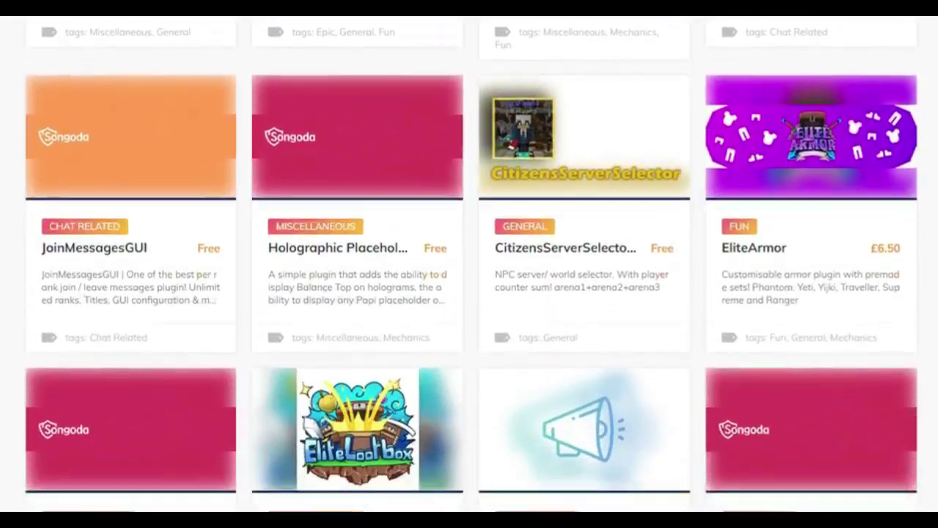
{"action": "scroll", "coordinate": [469, 264], "scroll_direction": "down", "scroll_amount": 5}
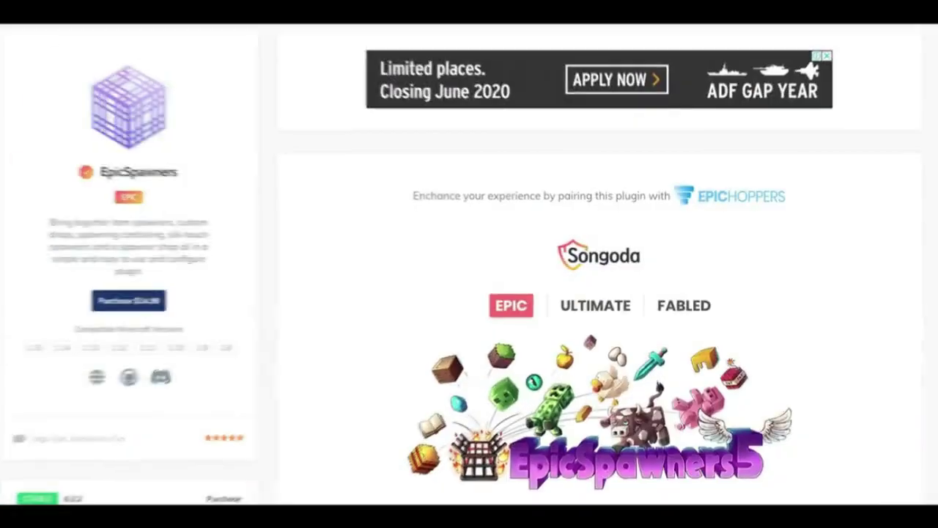
Step: Look through the EpicSpawners and XProtect plugin pages and the posted user reviews on Songoda
{"action": "scroll", "coordinate": [469, 264], "scroll_direction": "down", "scroll_amount": 2}
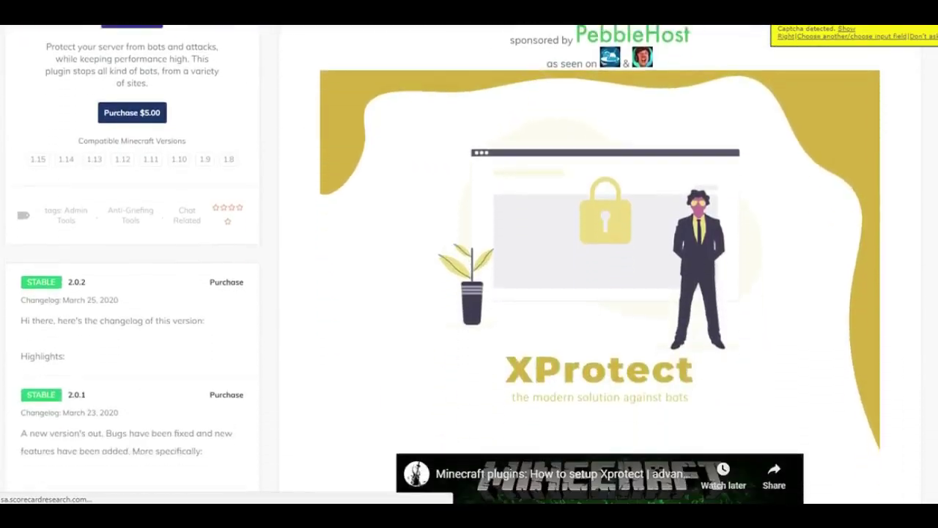
{"action": "scroll", "coordinate": [469, 264], "scroll_direction": "down", "scroll_amount": 5}
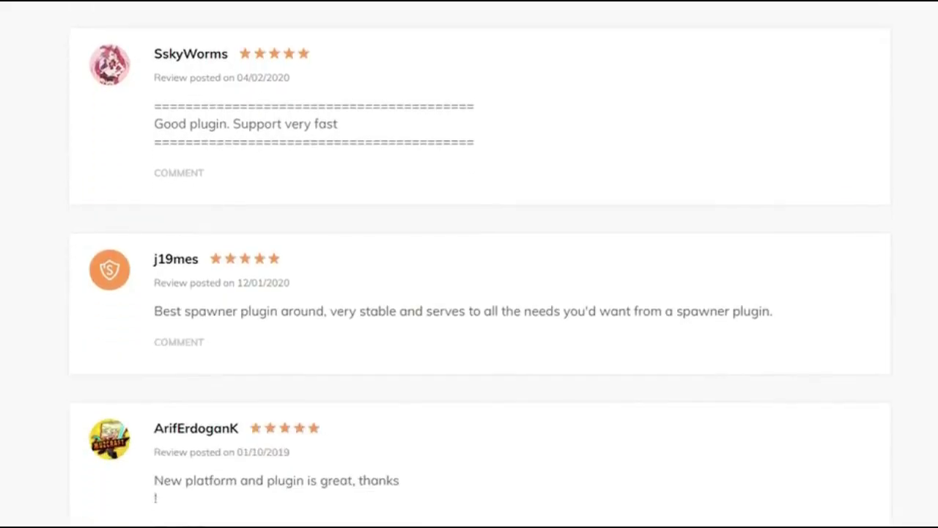
{"action": "scroll", "coordinate": [469, 264], "scroll_direction": "down", "scroll_amount": 15}
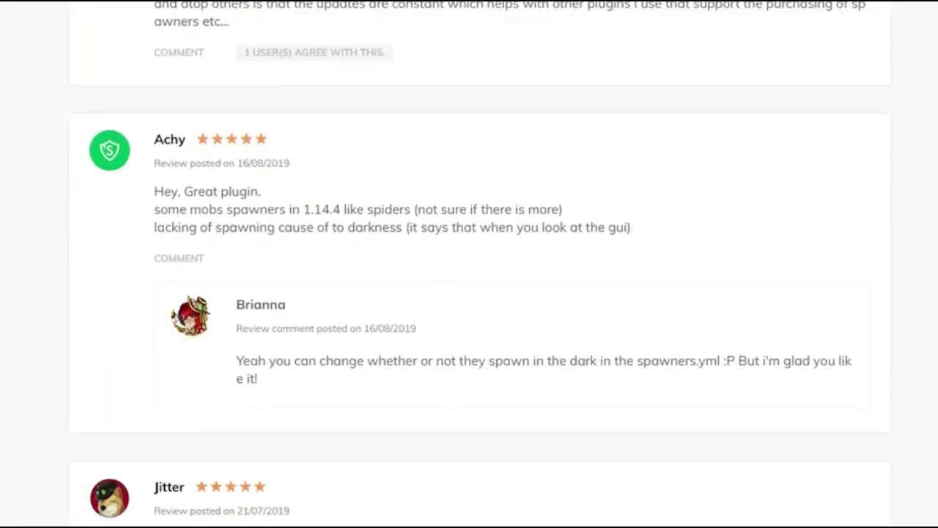
Step: Read further down the user reviews of the EpicSpawners plugin on Songoda
{"action": "scroll", "coordinate": [469, 263], "scroll_direction": "down", "scroll_amount": 20}
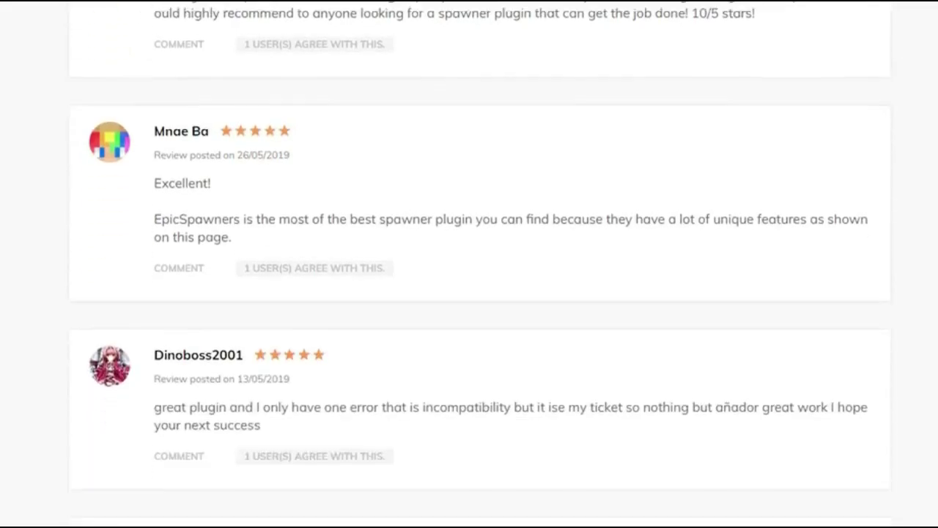
{"action": "scroll", "coordinate": [469, 264], "scroll_direction": "down", "scroll_amount": 5}
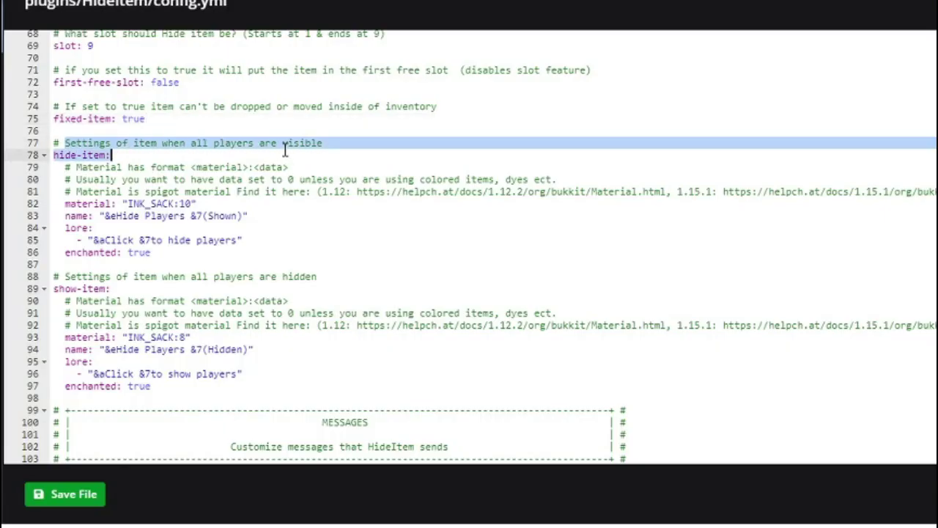
Step: Clear the config.yml selection, return to the game, hide all players with the Hide Players item, and pause the game
{"action": "left_click", "coordinate": [200, 158]}
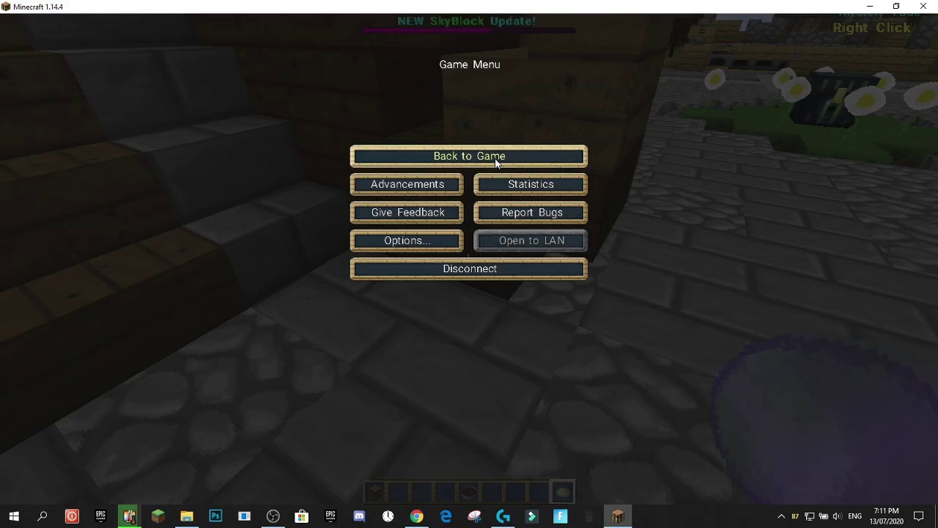
{"action": "left_click", "coordinate": [496, 156]}
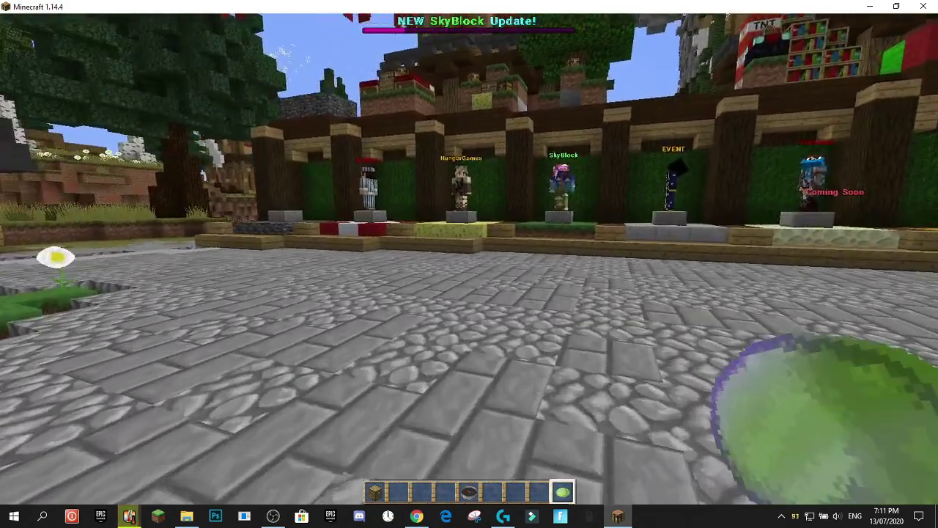
{"action": "right_click", "coordinate": [469, 264]}
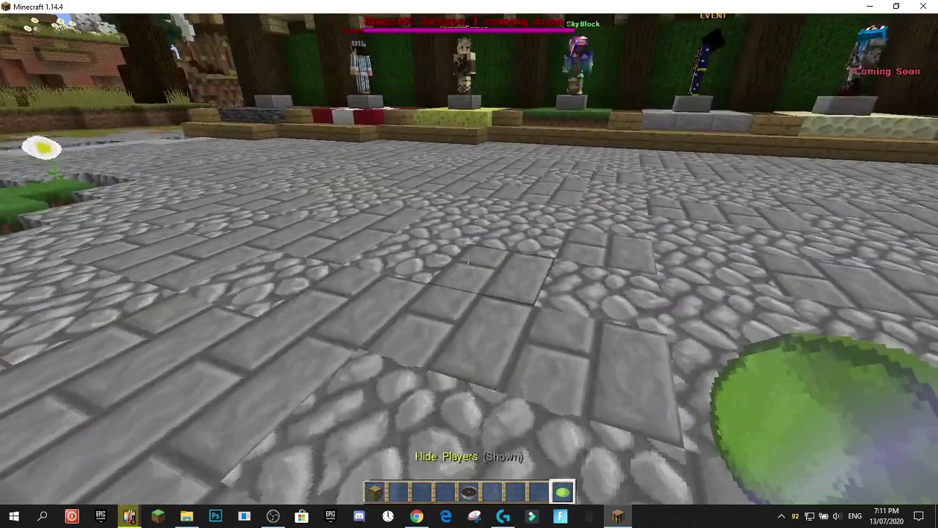
{"action": "key", "text": "w"}
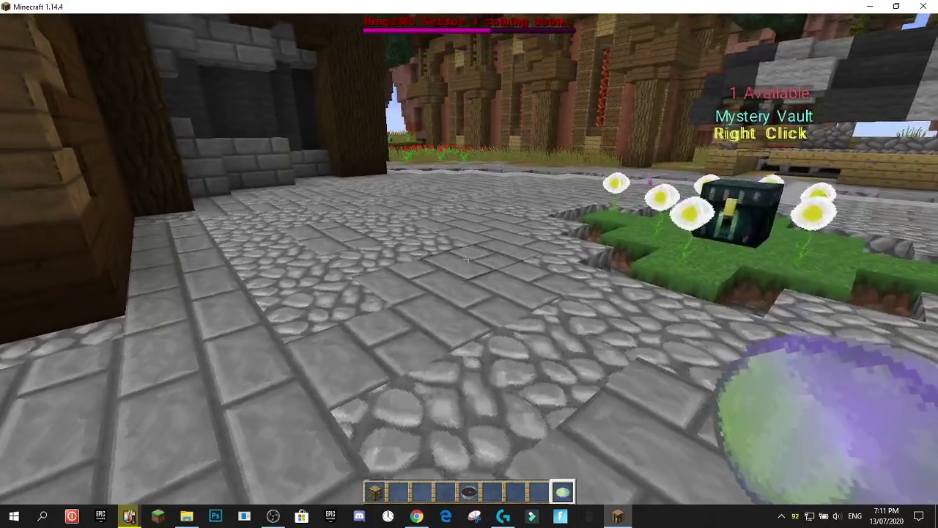
{"action": "right_click", "coordinate": [469, 263]}
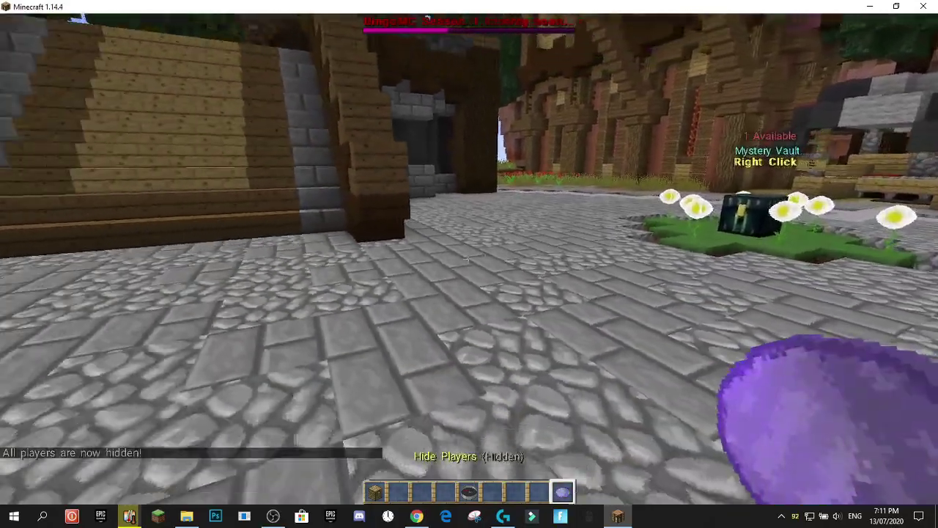
{"action": "key", "text": "Escape"}
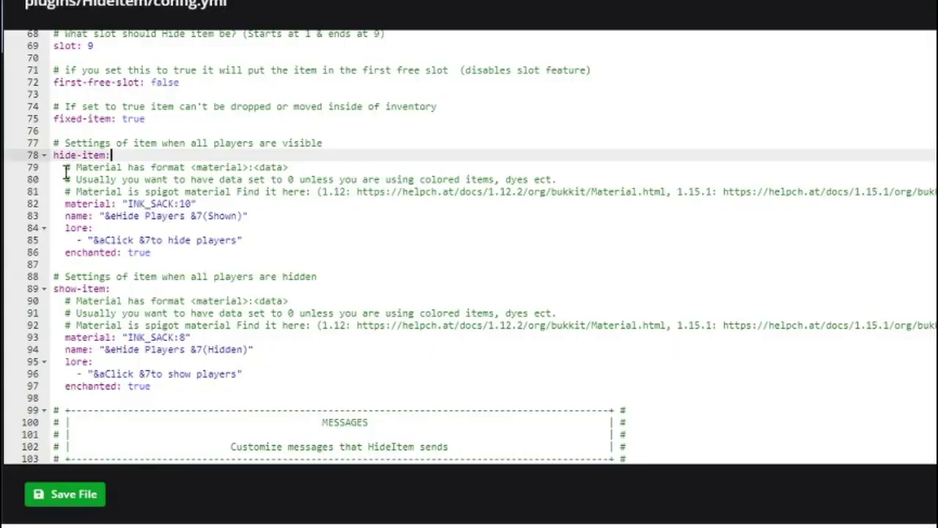
Step: In config.yml, highlight the hide-item material "INK_SACK:10" and the name "&eHide Players &7(Shown)"
{"action": "left_click", "coordinate": [168, 167]}
{"action": "left_click_drag", "start_coordinate": [128, 204], "coordinate": [229, 205]}
{"action": "left_click", "coordinate": [147, 204]}
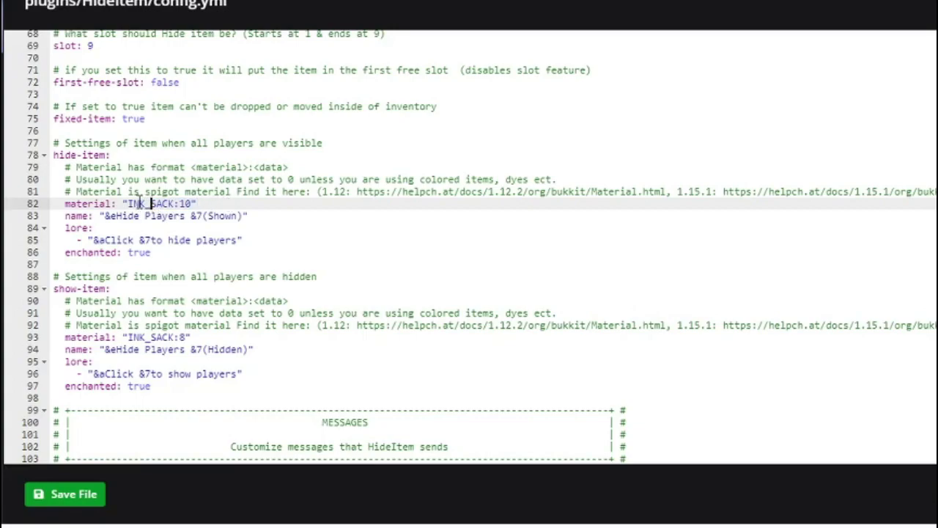
{"action": "left_click_drag", "start_coordinate": [128, 203], "coordinate": [233, 205]}
{"action": "left_click", "coordinate": [216, 203]}
{"action": "left_click_drag", "start_coordinate": [104, 215], "coordinate": [249, 215]}
{"action": "left_click", "coordinate": [258, 220]}
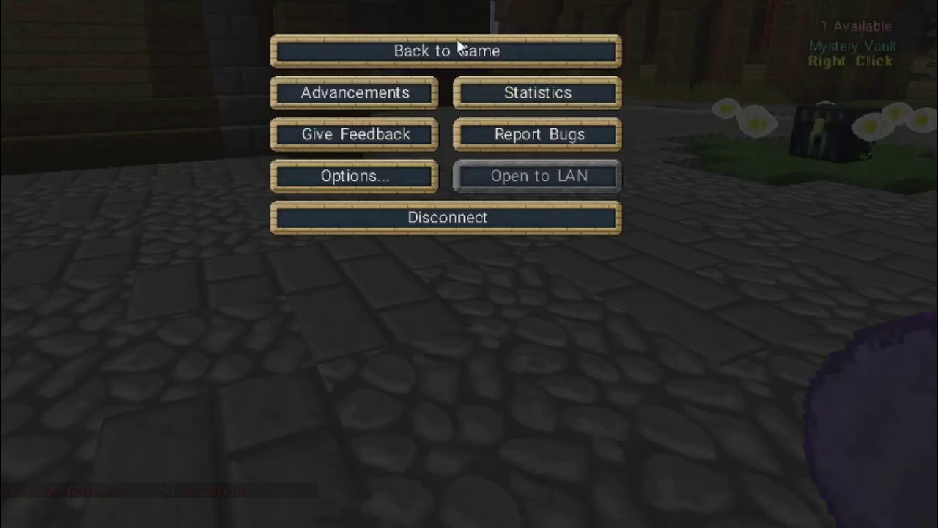
Step: Resume the game, use the Hide Players item to show all players again, and pause
{"action": "left_click", "coordinate": [456, 51]}
{"action": "right_click", "coordinate": [448, 209]}
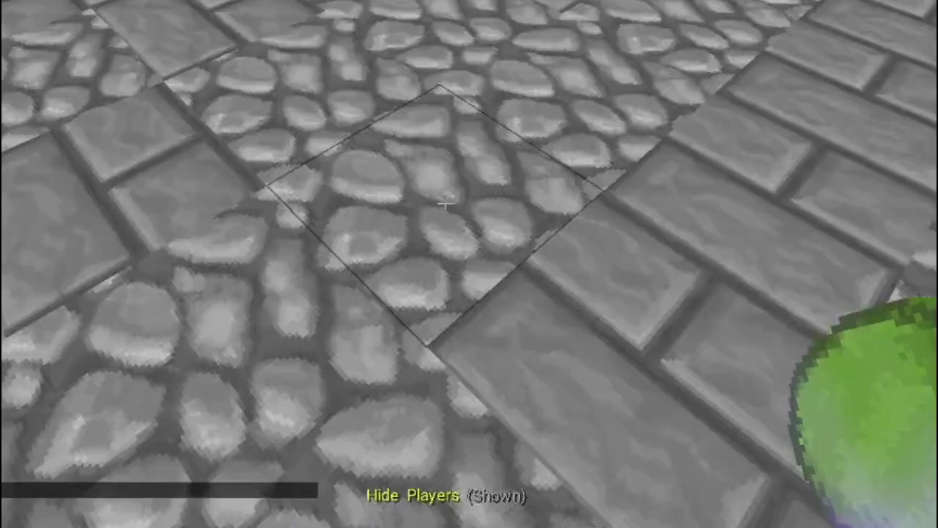
{"action": "key", "text": "Escape"}
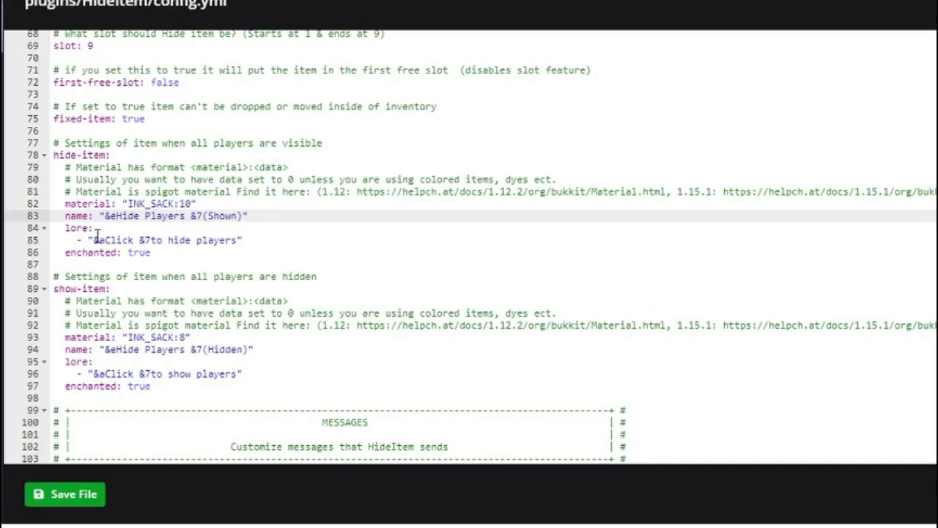
Step: Highlight the hide-item lore in config.yml, check the item in the game inventory, and highlight the enchanted value
{"action": "left_click_drag", "start_coordinate": [58, 228], "coordinate": [110, 240]}
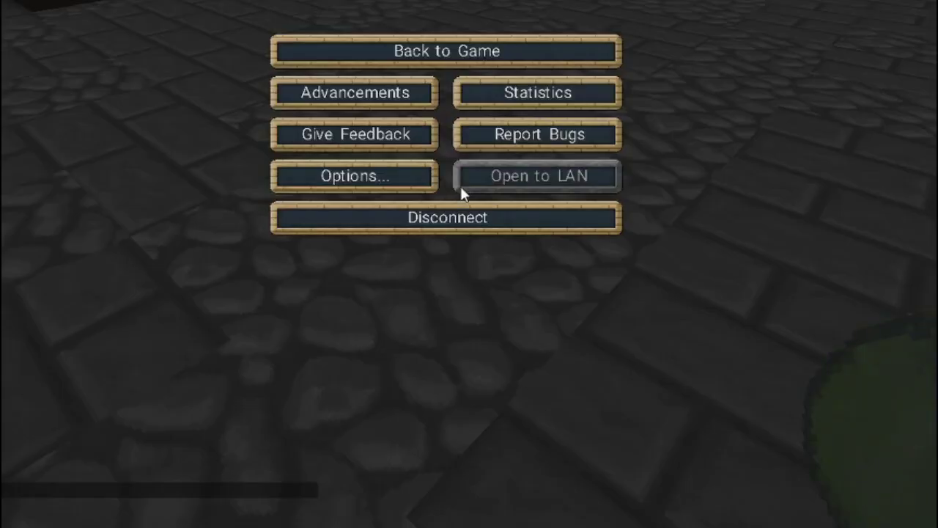
{"action": "key", "text": "Escape"}
{"action": "key", "text": "e"}
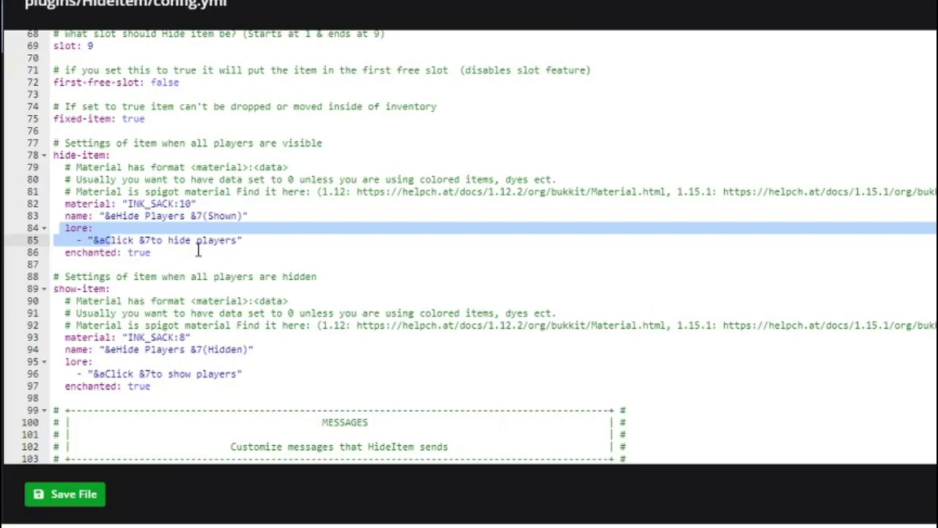
{"action": "left_click_drag", "start_coordinate": [202, 253], "coordinate": [123, 252]}
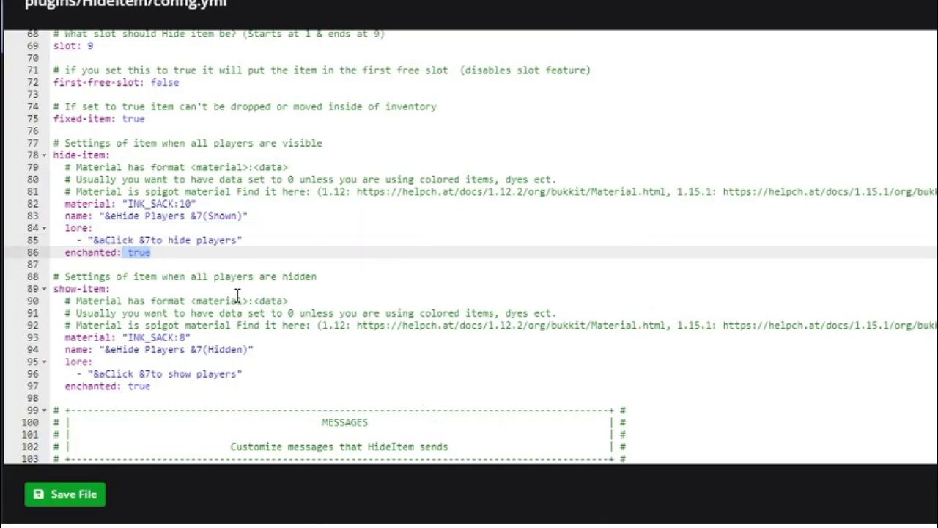
Step: Highlight the show-item settings for when players are hidden, including the material "INK_SACK:8"
{"action": "scroll", "coordinate": [236, 294], "scroll_direction": "down", "scroll_amount": 4}
{"action": "left_click_drag", "start_coordinate": [60, 170], "coordinate": [157, 231]}
{"action": "left_click", "coordinate": [243, 218]}
{"action": "left_click", "coordinate": [212, 194]}
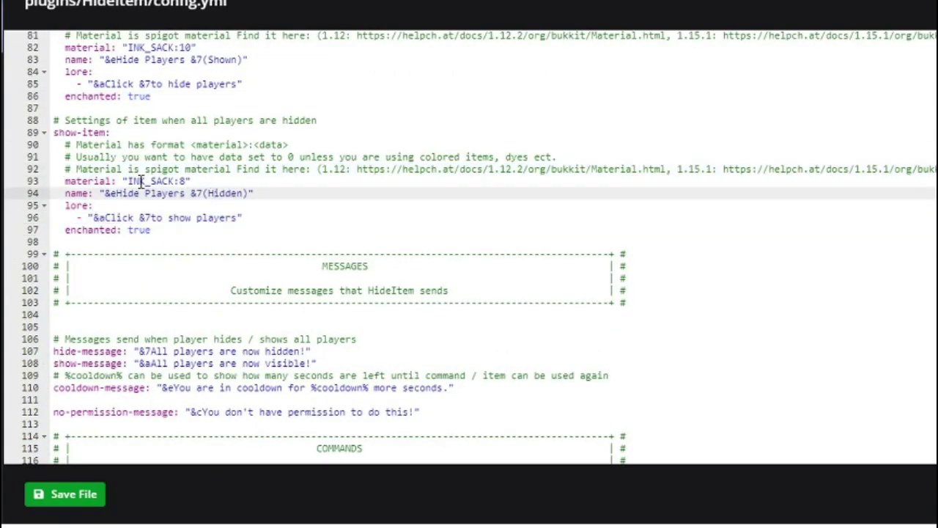
{"action": "left_click_drag", "start_coordinate": [128, 181], "coordinate": [192, 181]}
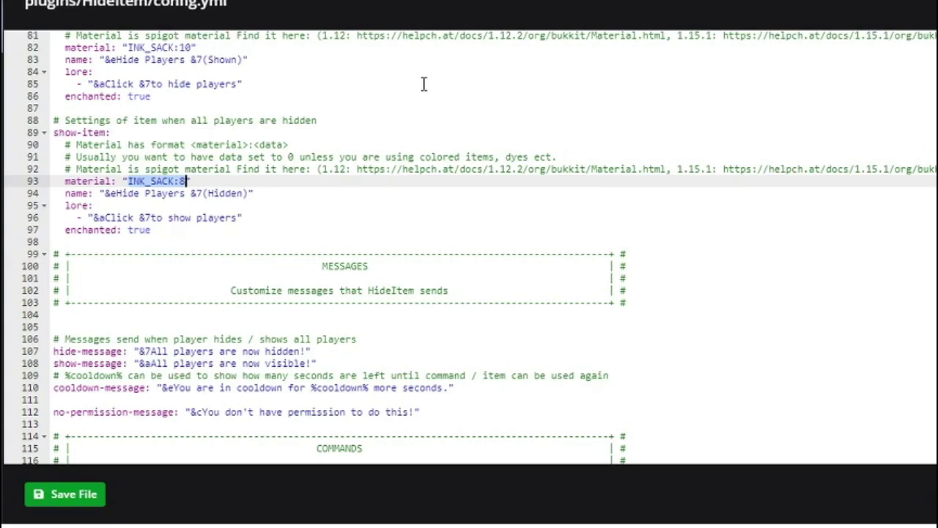
Step: Continue to the MESSAGES section, highlight the hide-message text, and point out the show-message line
{"action": "scroll", "coordinate": [422, 83], "scroll_direction": "down", "scroll_amount": 3}
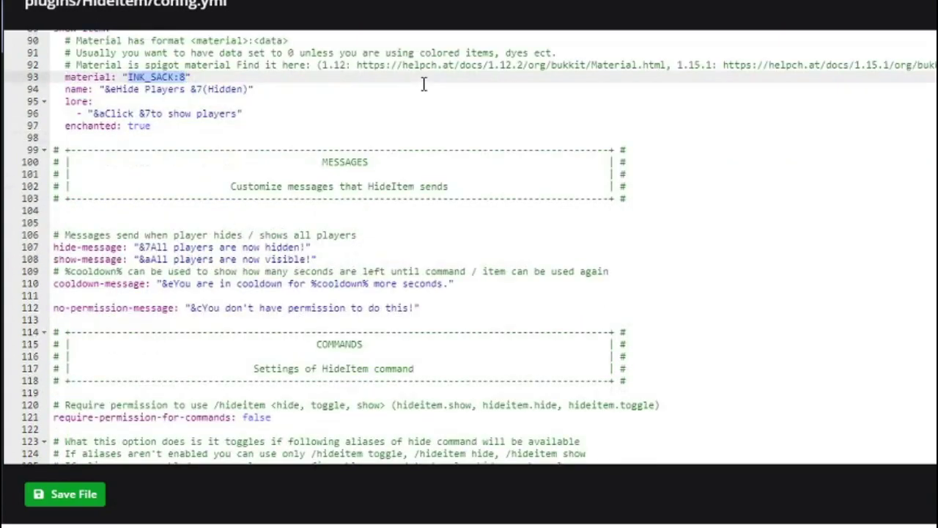
{"action": "scroll", "coordinate": [431, 128], "scroll_direction": "down", "scroll_amount": 1}
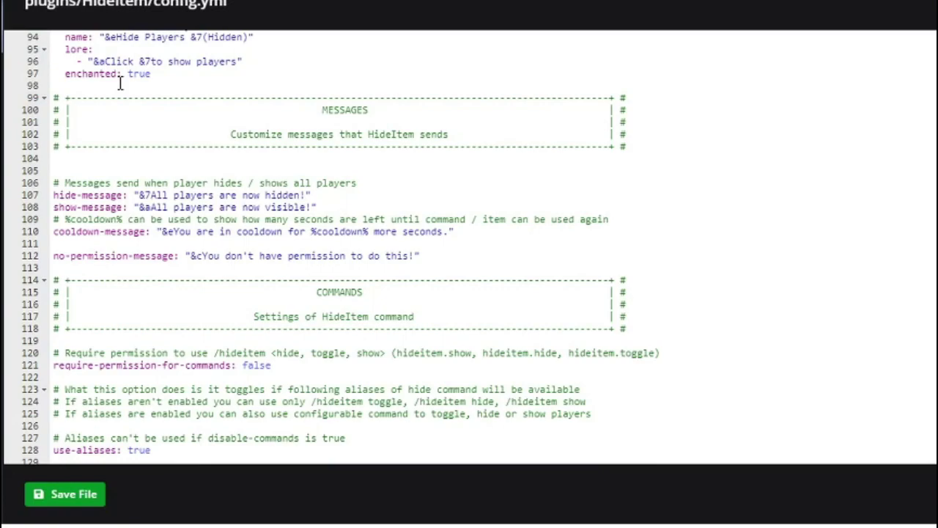
{"action": "left_click", "coordinate": [203, 207]}
{"action": "left_click_drag", "start_coordinate": [138, 195], "coordinate": [314, 195]}
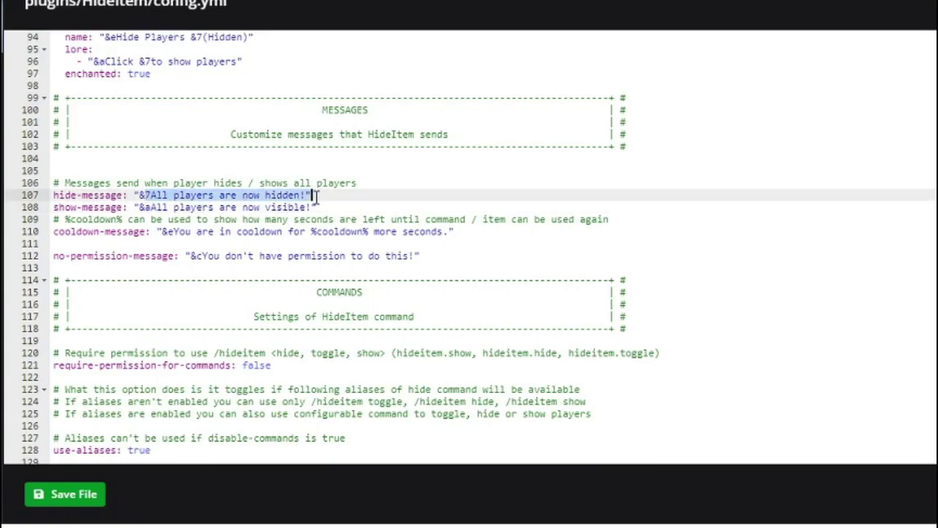
{"action": "left_click", "coordinate": [156, 208]}
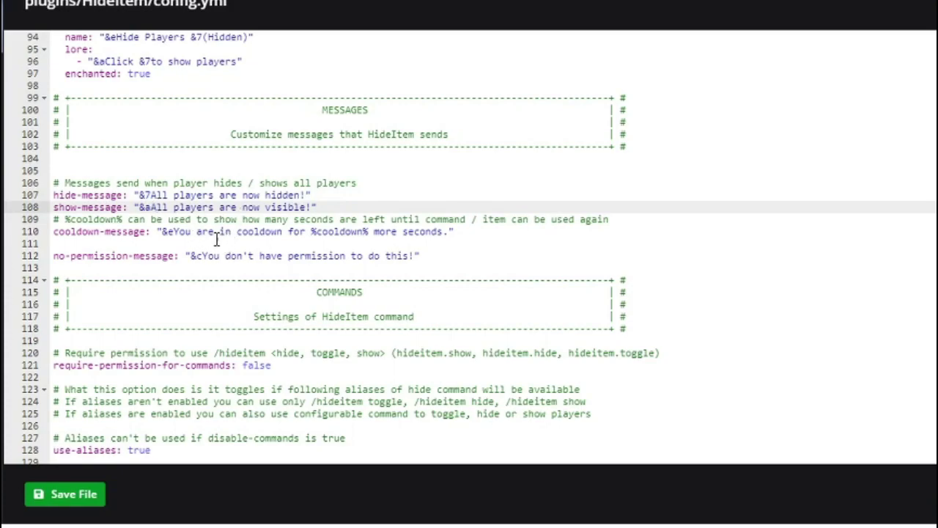
Step: Highlight the cooldown-message text with its %cooldown% placeholder and the no-permission-message text
{"action": "left_click_drag", "start_coordinate": [162, 232], "coordinate": [555, 227]}
{"action": "left_click", "coordinate": [555, 233]}
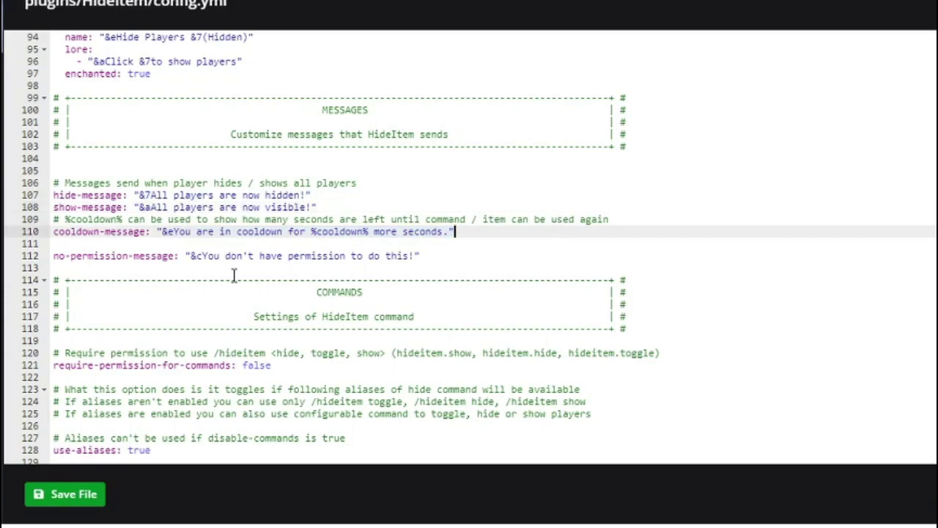
{"action": "left_click_drag", "start_coordinate": [311, 231], "coordinate": [376, 231]}
{"action": "left_click", "coordinate": [798, 170]}
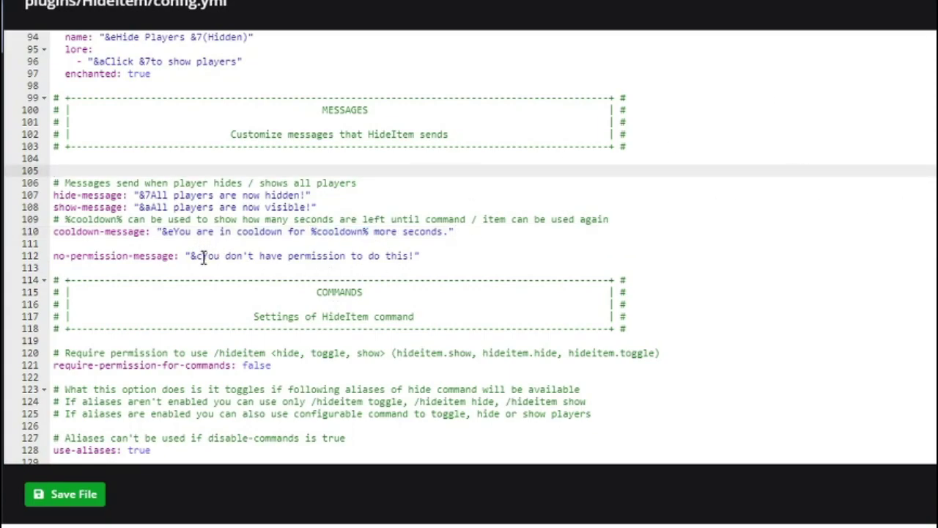
{"action": "left_click_drag", "start_coordinate": [203, 256], "coordinate": [498, 256]}
{"action": "left_click", "coordinate": [506, 256]}
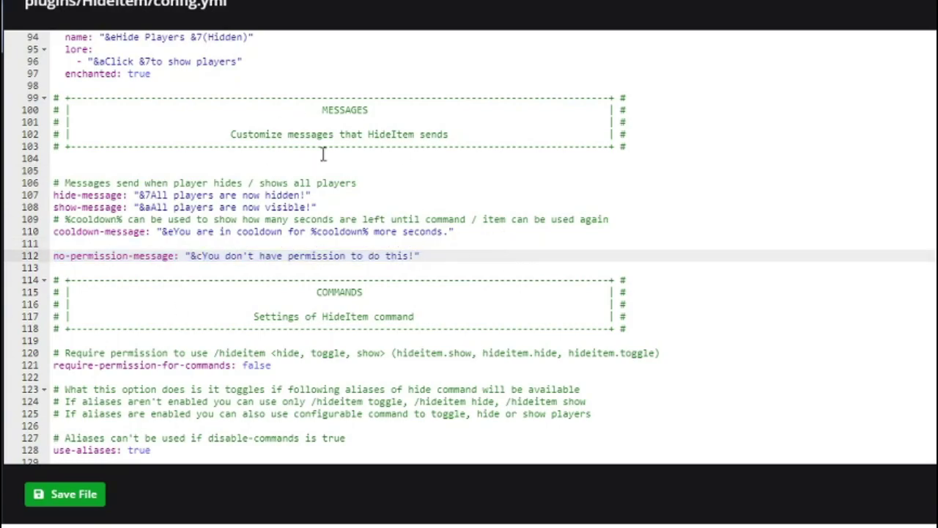
Step: Review the COMMANDS section by highlighting the comment on permissions for /hideitem hide, toggle and show
{"action": "scroll", "coordinate": [819, 244], "scroll_direction": "down", "scroll_amount": 2}
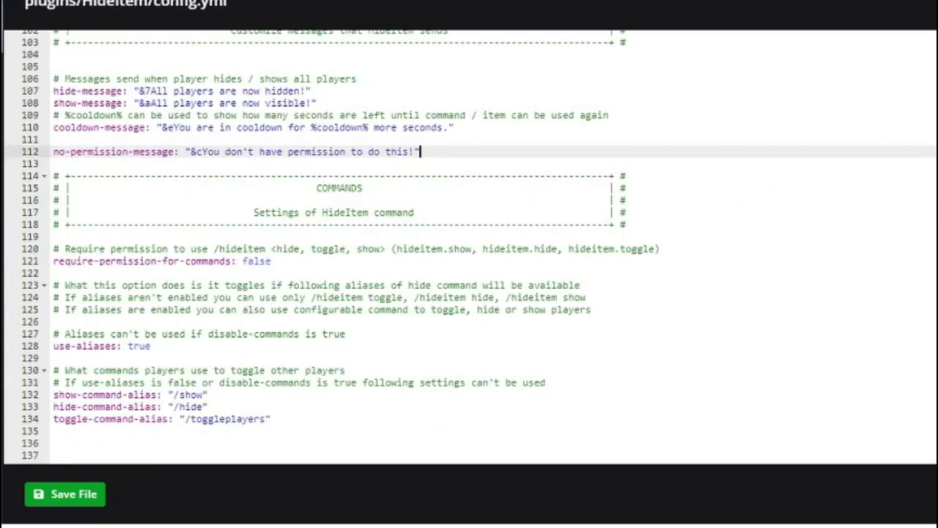
{"action": "scroll", "coordinate": [526, 249], "scroll_direction": "down", "scroll_amount": 1}
{"action": "left_click_drag", "start_coordinate": [64, 196], "coordinate": [696, 197]}
{"action": "left_click", "coordinate": [698, 196]}
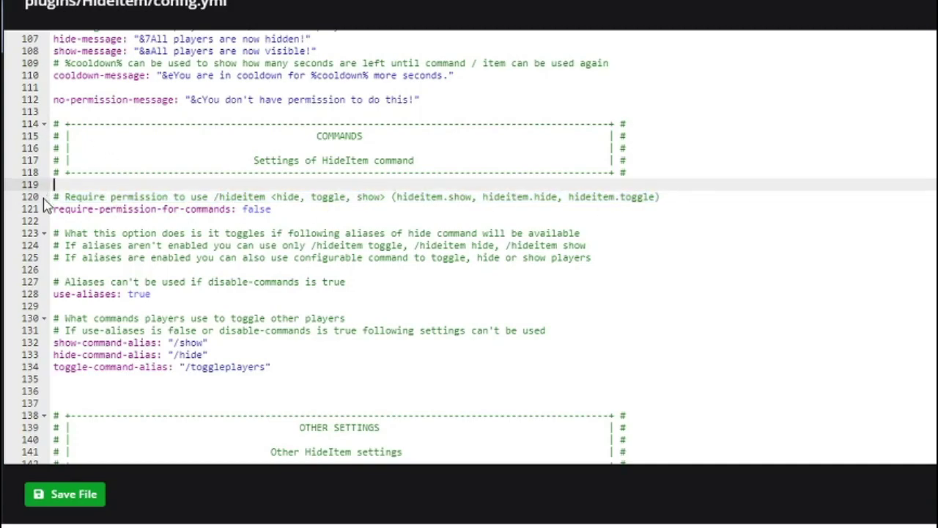
{"action": "left_click_drag", "start_coordinate": [65, 196], "coordinate": [785, 196]}
{"action": "left_click", "coordinate": [294, 217]}
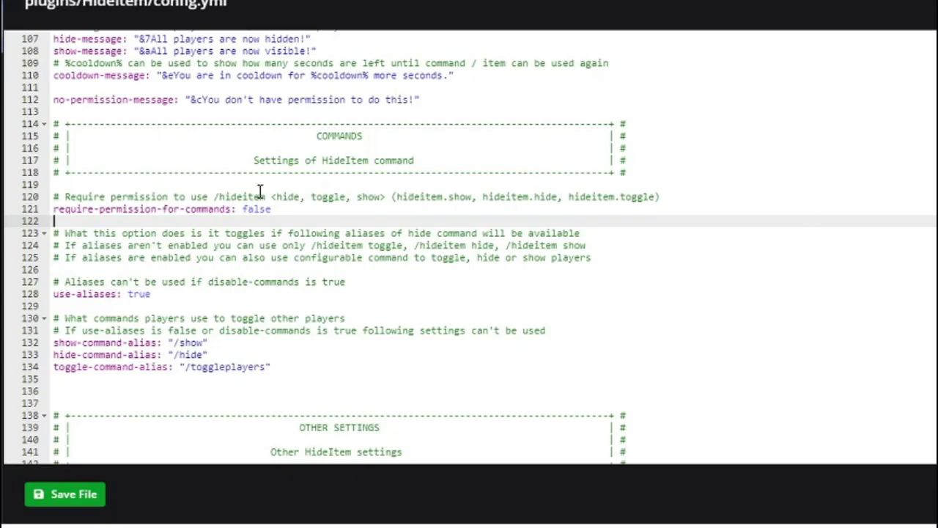
{"action": "left_click_drag", "start_coordinate": [224, 198], "coordinate": [309, 198]}
{"action": "left_click", "coordinate": [341, 200]}
{"action": "left_click", "coordinate": [382, 197]}
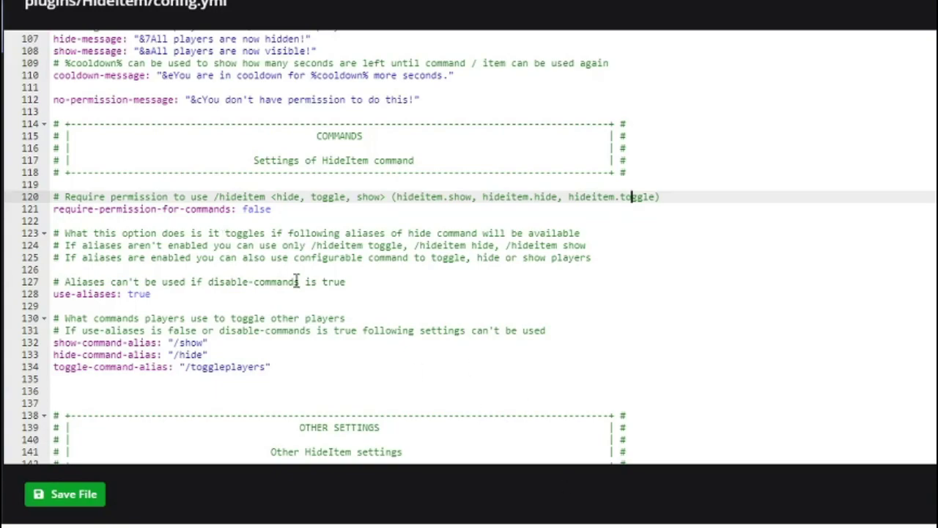
Step: Highlight the comments explaining command aliases and the use-aliases setting
{"action": "left_click_drag", "start_coordinate": [66, 234], "coordinate": [641, 272]}
{"action": "left_click", "coordinate": [641, 273]}
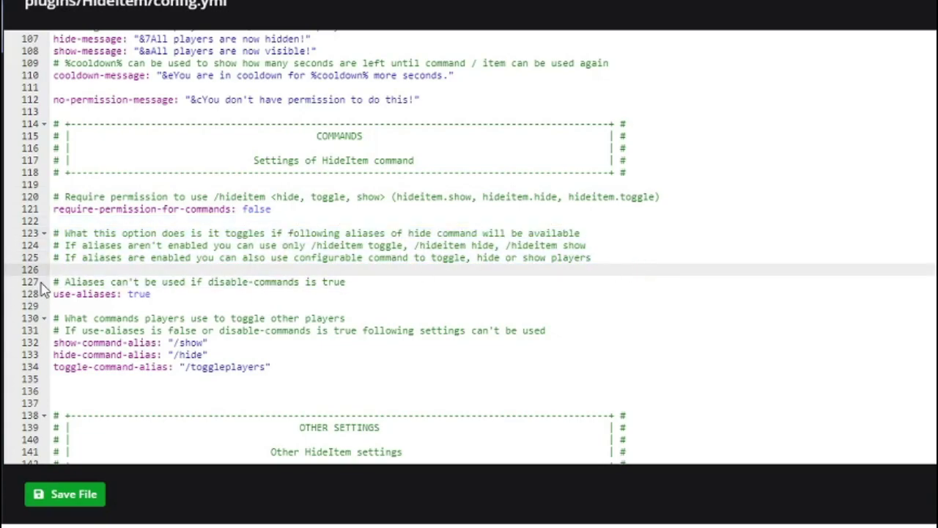
{"action": "left_click", "coordinate": [71, 280]}
{"action": "left_click_drag", "start_coordinate": [52, 281], "coordinate": [506, 293]}
{"action": "left_click", "coordinate": [507, 292]}
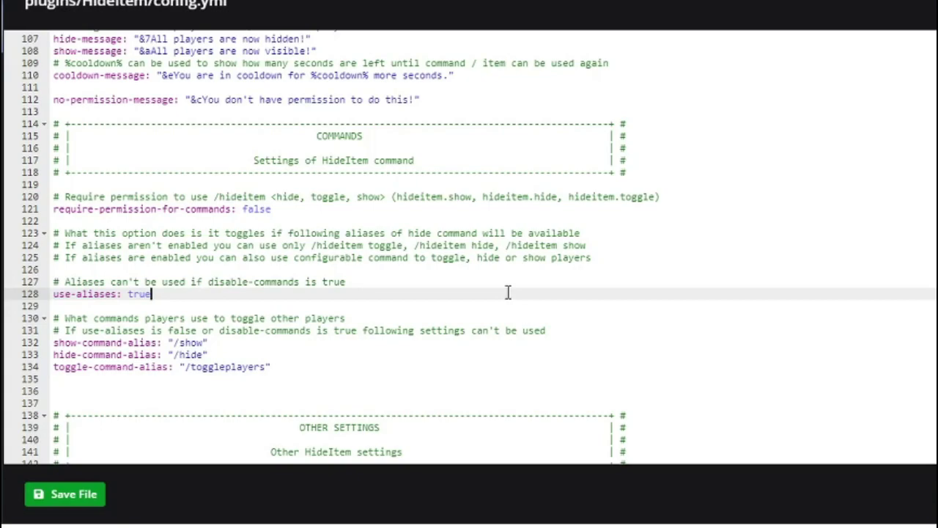
Step: Run the /show alias in the game, try the Hide Players item, and switch back to the command aliases in config.yml
{"action": "scroll", "coordinate": [507, 292], "scroll_direction": "down", "scroll_amount": 1}
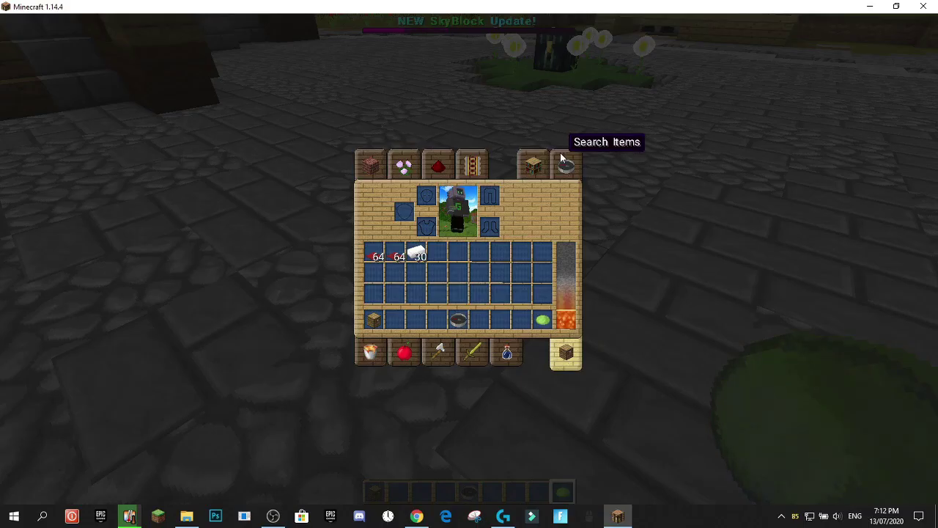
{"action": "type", "text": "et"}
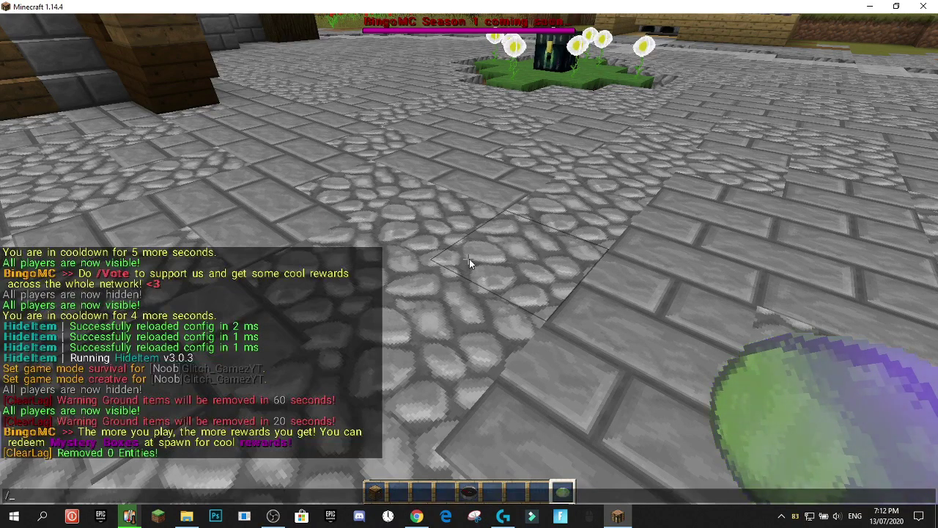
{"action": "type", "text": "/sh"}
{"action": "key", "text": "Escape"}
{"action": "right_click", "coordinate": [469, 264]}
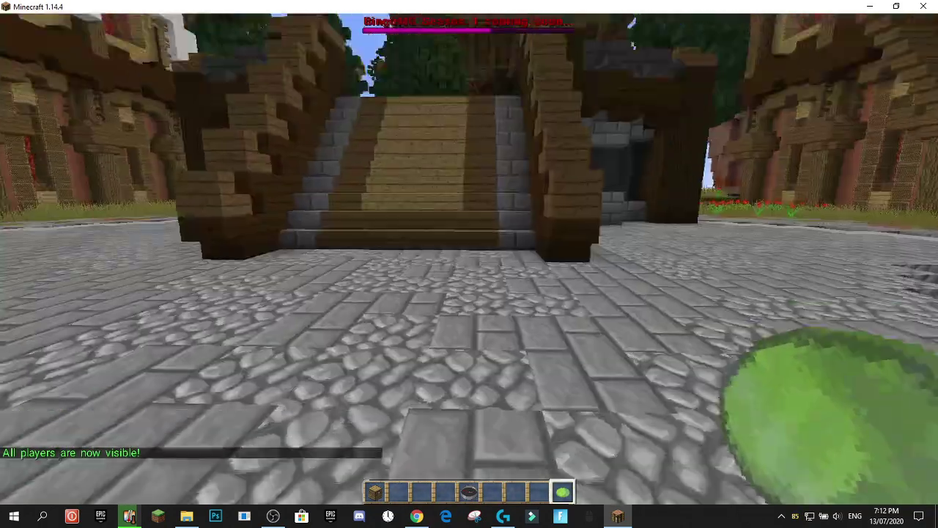
{"action": "key", "text": "t"}
{"action": "key", "text": "Escape"}
{"action": "right_click", "coordinate": [469, 264]}
{"action": "key", "text": "slash"}
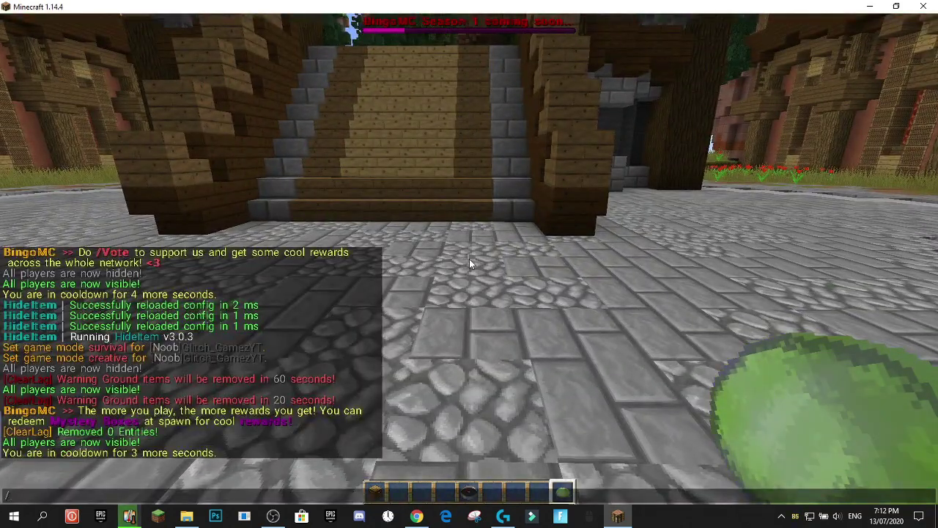
{"action": "left_click", "coordinate": [423, 517]}
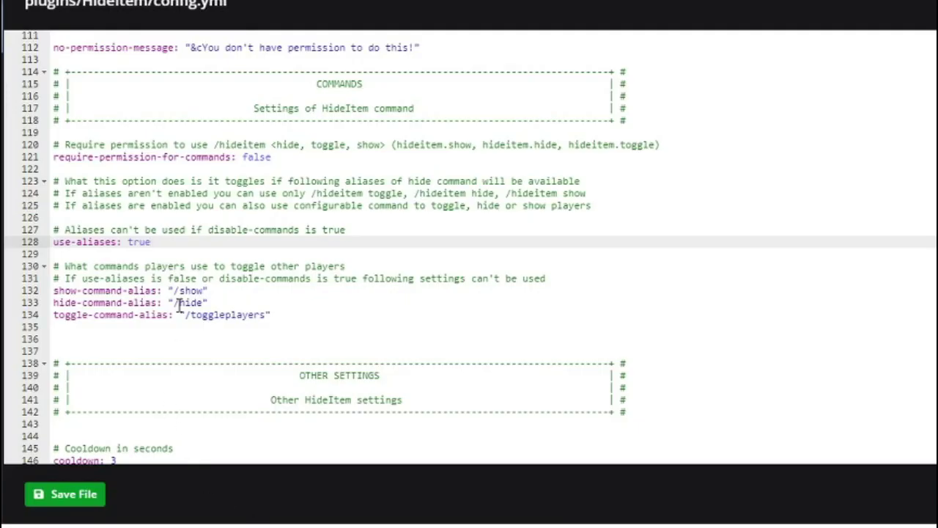
Step: Select the cooldown value under OTHER SETTINGS in config.yml and save the file
{"action": "scroll", "coordinate": [326, 291], "scroll_direction": "down", "scroll_amount": 4}
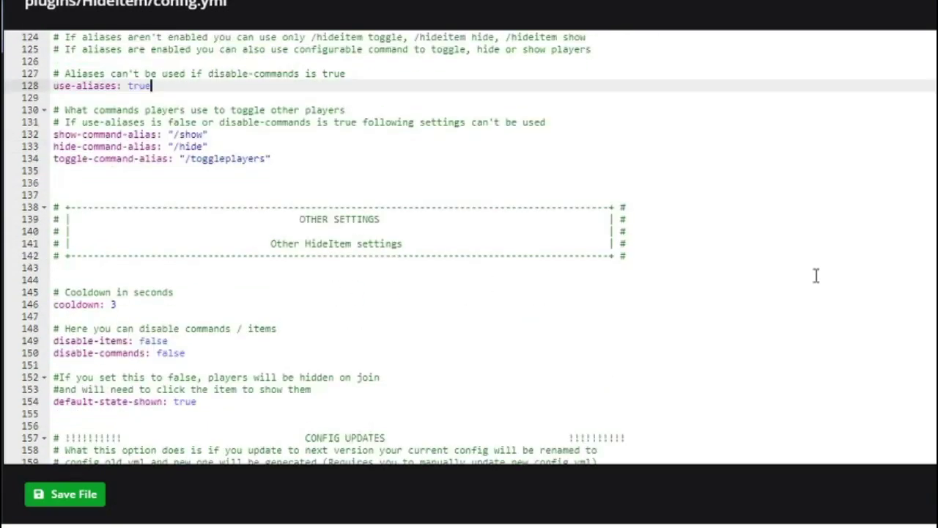
{"action": "scroll", "coordinate": [469, 246], "scroll_direction": "down", "scroll_amount": 3}
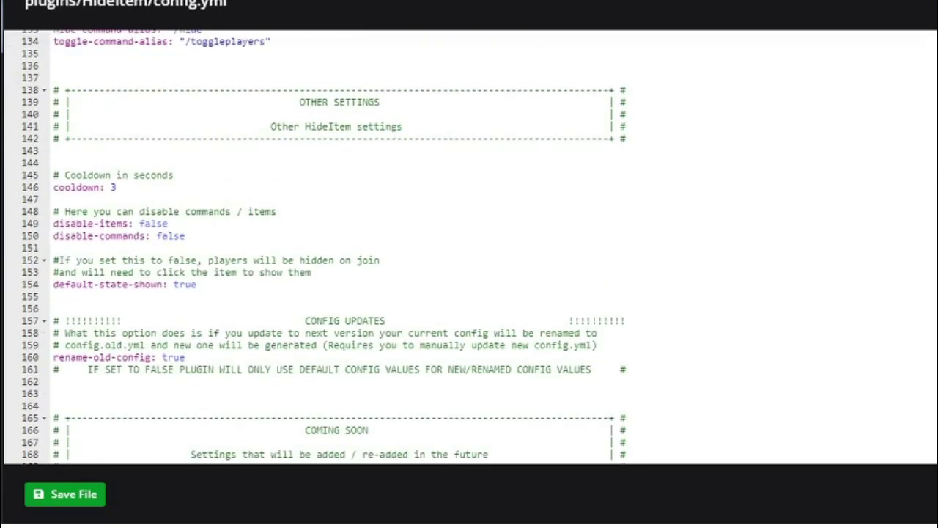
{"action": "left_click", "coordinate": [145, 188]}
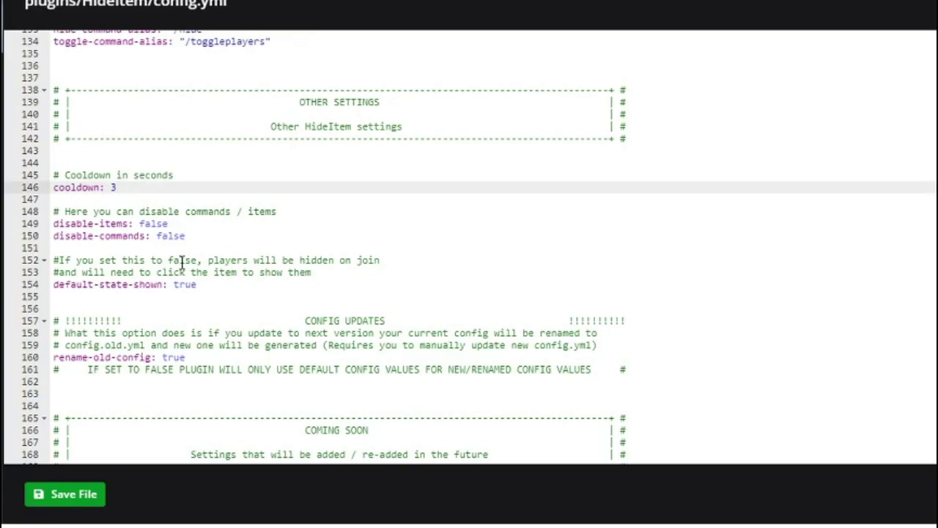
{"action": "double_click", "coordinate": [112, 187]}
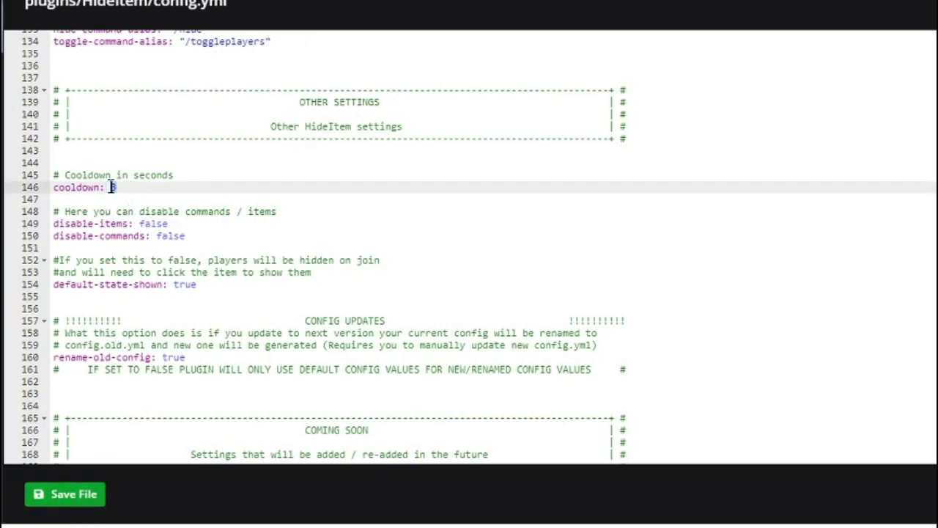
{"action": "left_click", "coordinate": [71, 496]}
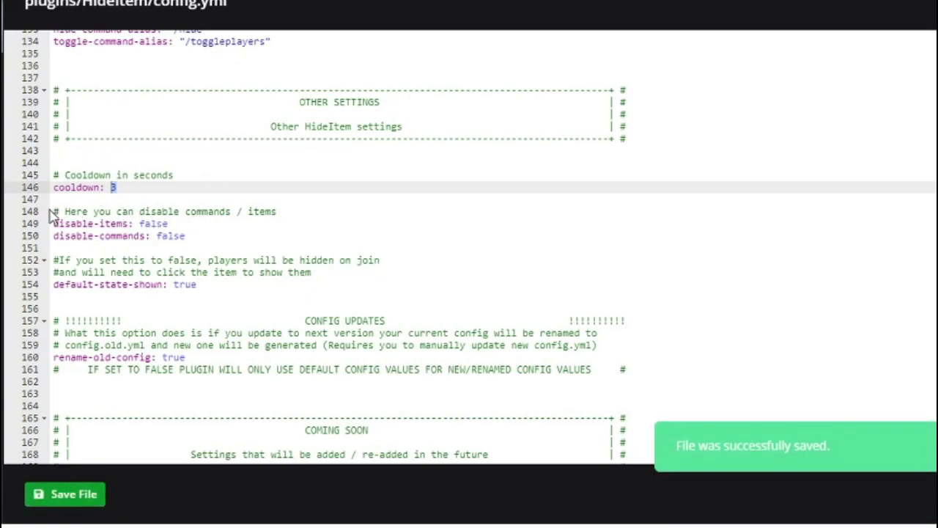
Step: Review the disable-items and disable-commands settings, highlighting the disable-items value
{"action": "scroll", "coordinate": [51, 213], "scroll_direction": "down", "scroll_amount": 2}
{"action": "left_click", "coordinate": [187, 174]}
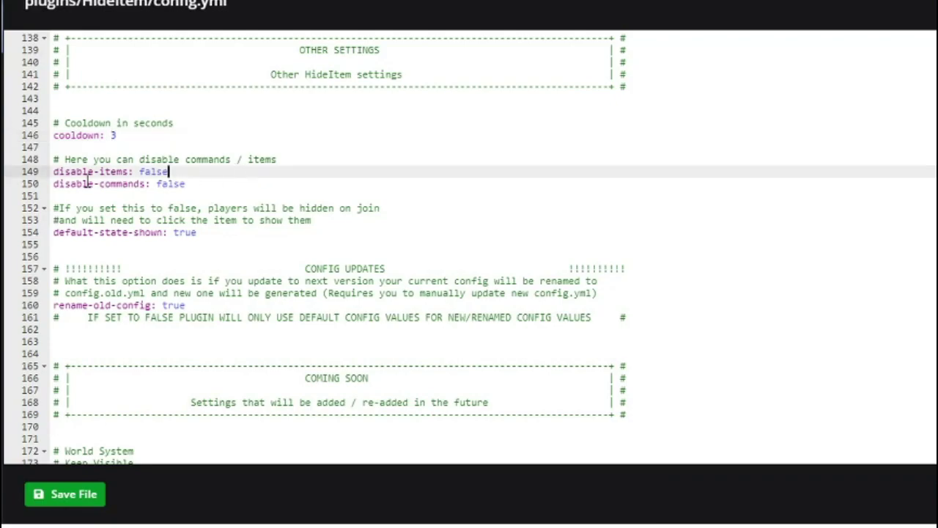
{"action": "double_click", "coordinate": [145, 172]}
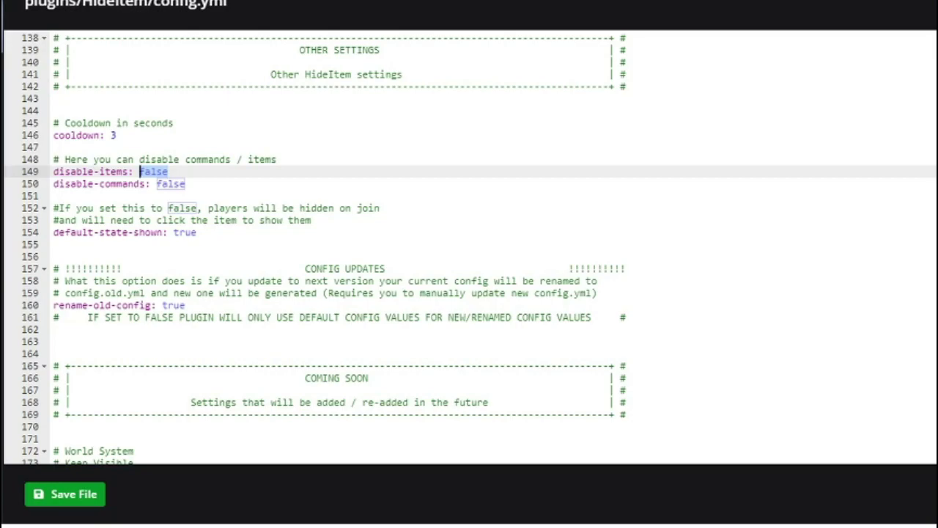
{"action": "right_click", "coordinate": [327, 0]}
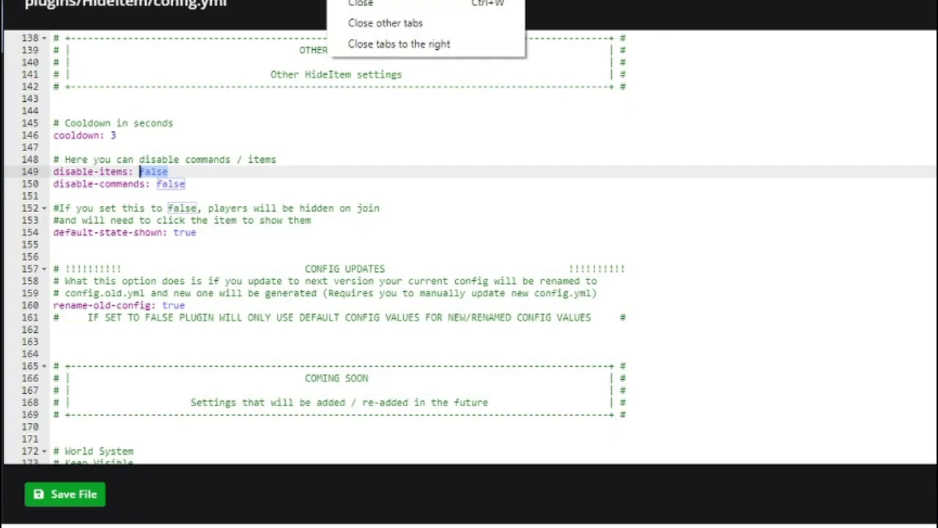
{"action": "left_click", "coordinate": [275, 127]}
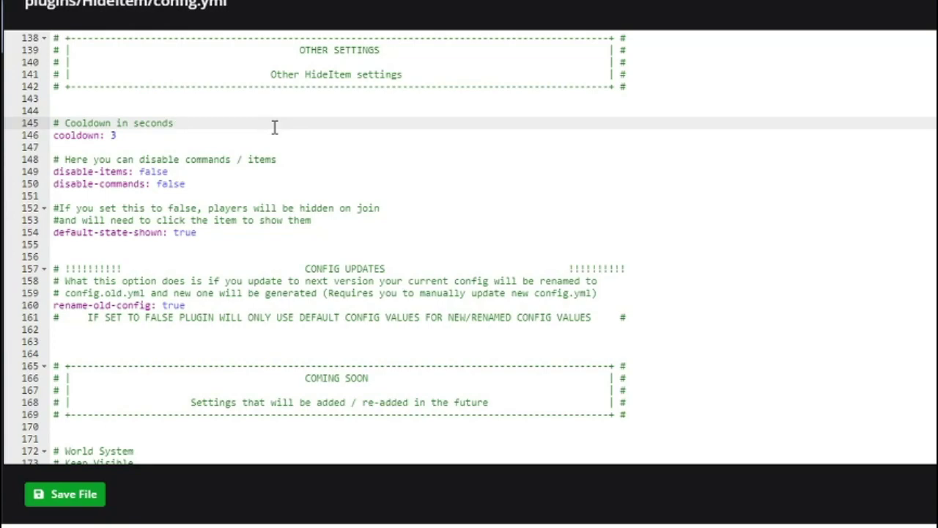
Step: Review the CONFIG UPDATES comments and the rename-old-config setting, and switch to the Minecraft game
{"action": "scroll", "coordinate": [469, 247], "scroll_direction": "down", "scroll_amount": 1}
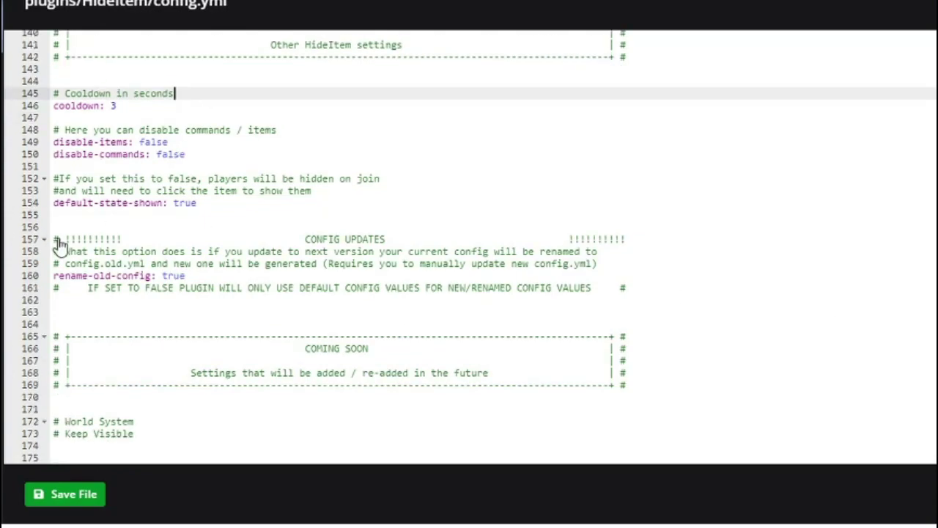
{"action": "left_click", "coordinate": [255, 251]}
{"action": "left_click_drag", "start_coordinate": [224, 264], "coordinate": [169, 263]}
{"action": "left_click", "coordinate": [321, 232]}
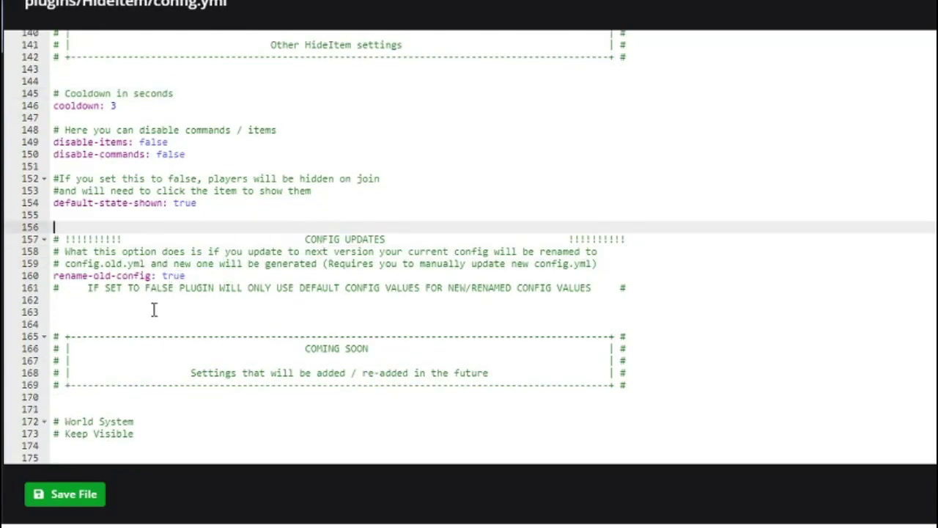
{"action": "left_click_drag", "start_coordinate": [54, 275], "coordinate": [147, 275]}
{"action": "left_click", "coordinate": [191, 263]}
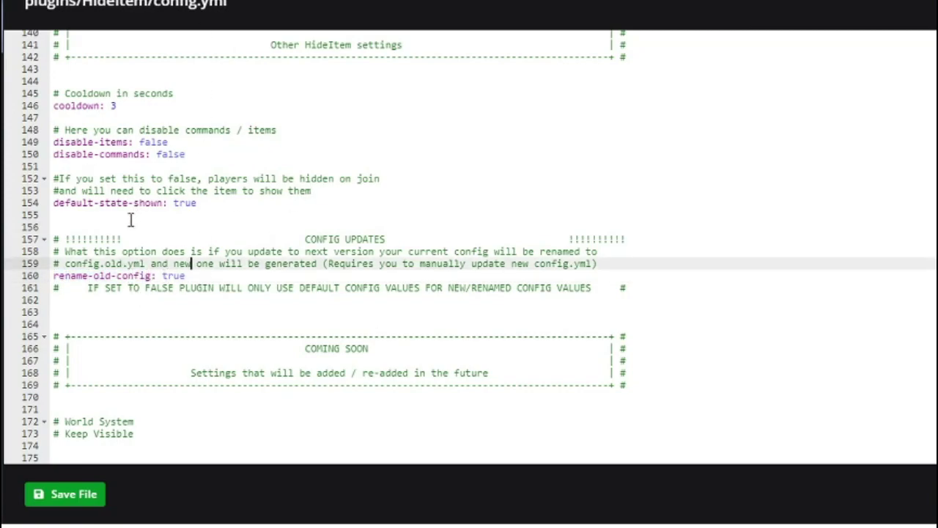
{"action": "left_click", "coordinate": [148, 277]}
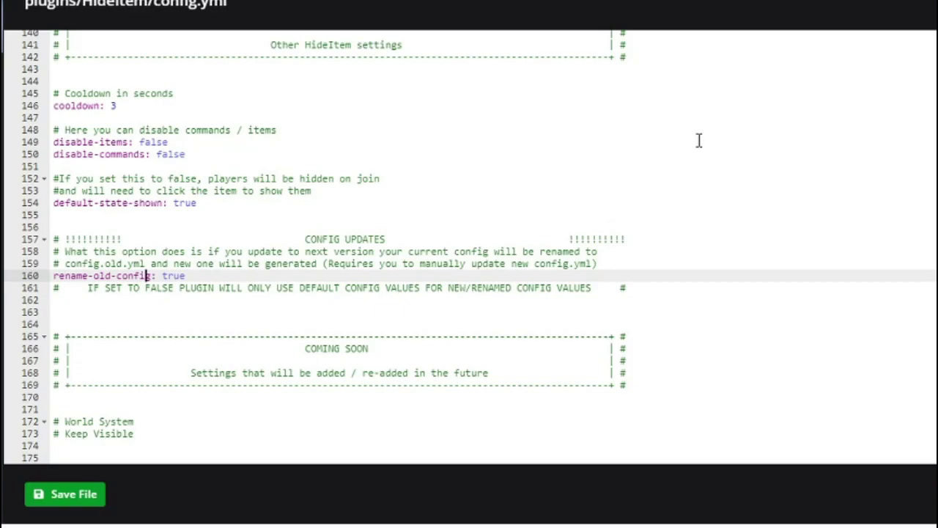
{"action": "left_click", "coordinate": [91, 480]}
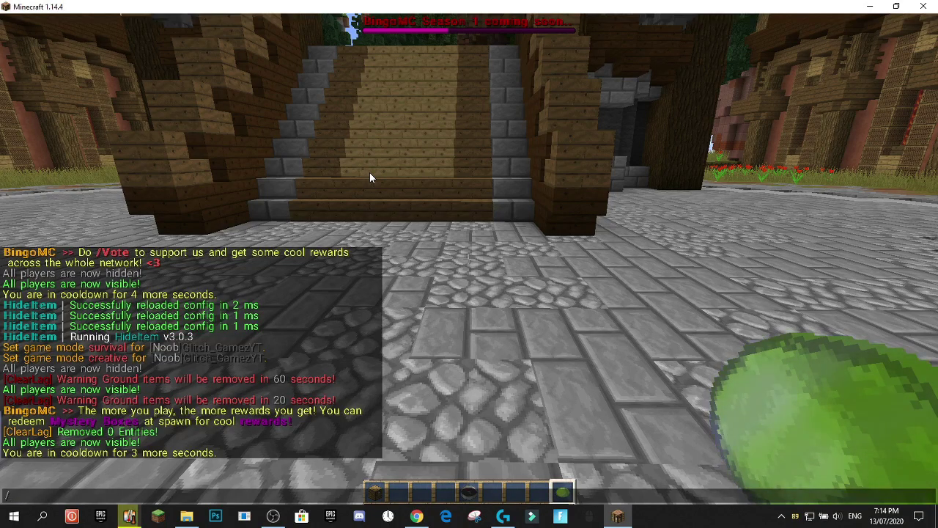
{"action": "type", "text": "/show"}
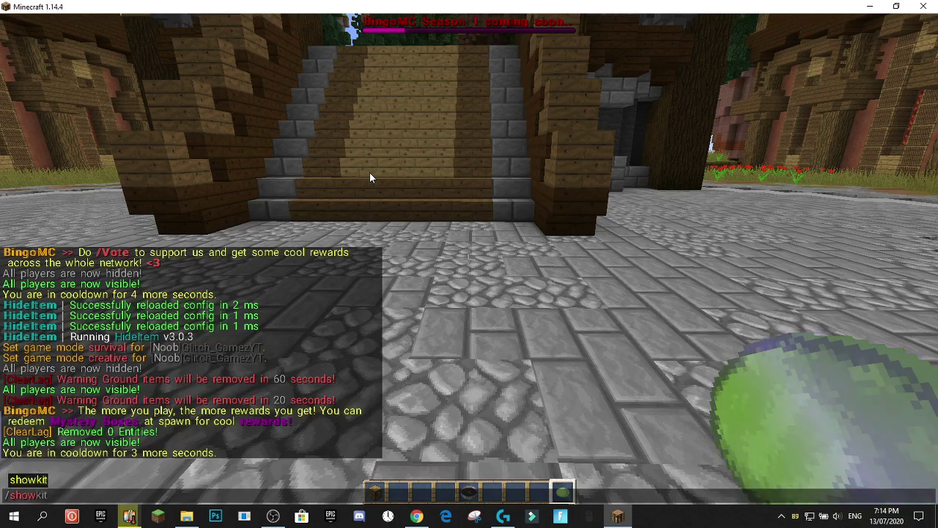
{"action": "key", "text": "BackSpace"}
{"action": "key", "text": "BackSpace"}
{"action": "key", "text": "BackSpace"}
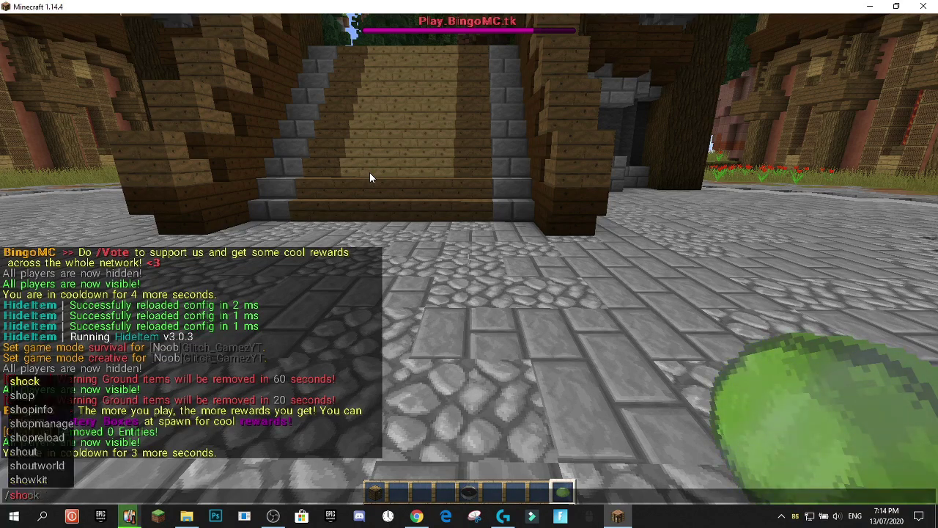
{"action": "key", "text": "BackSpace"}
Step: Reload the plugin's configuration by running /hideitem reload in the game chat
{"action": "type", "text": "hide"}
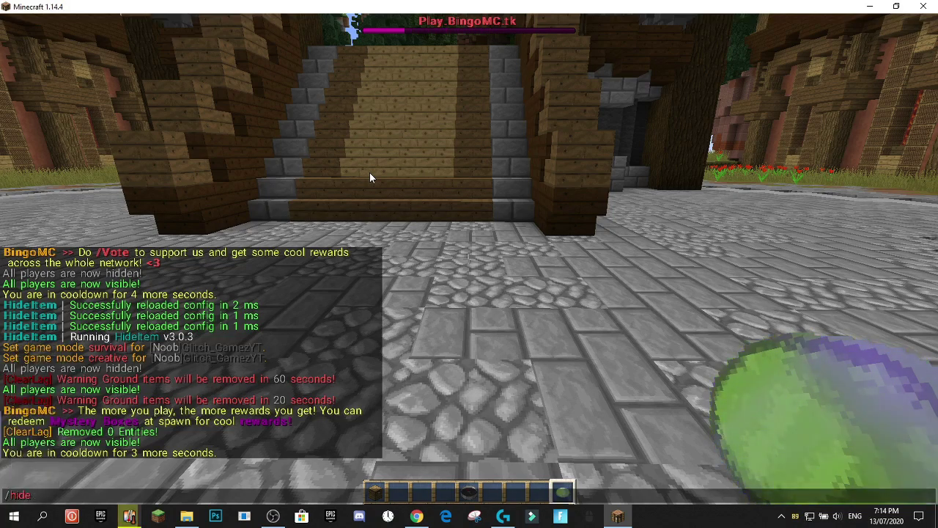
{"action": "key", "text": "Tab"}
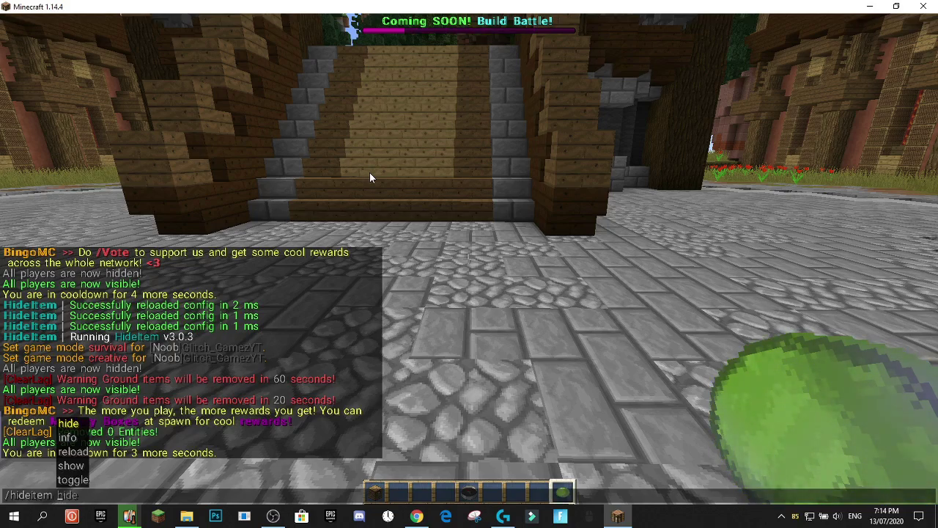
{"action": "key", "text": "Tab"}
{"action": "key", "text": "Tab"}
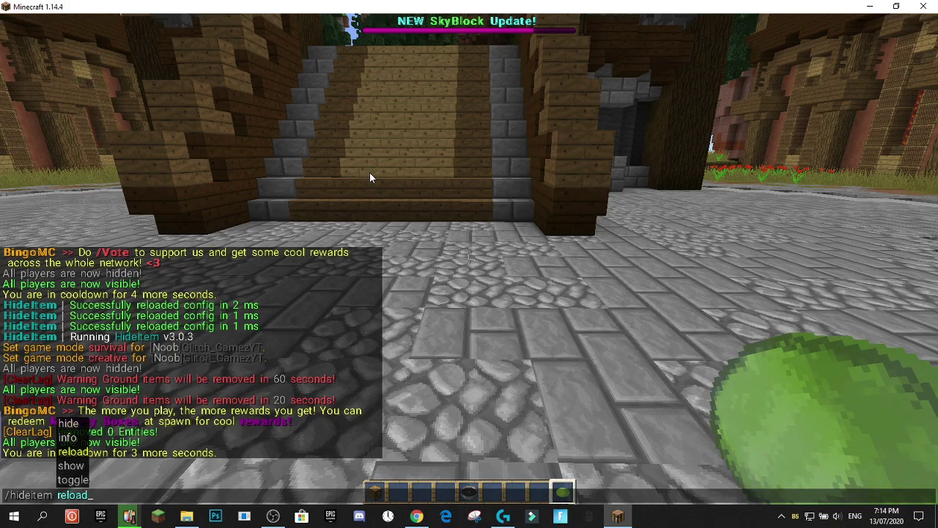
{"action": "key", "text": "Return"}
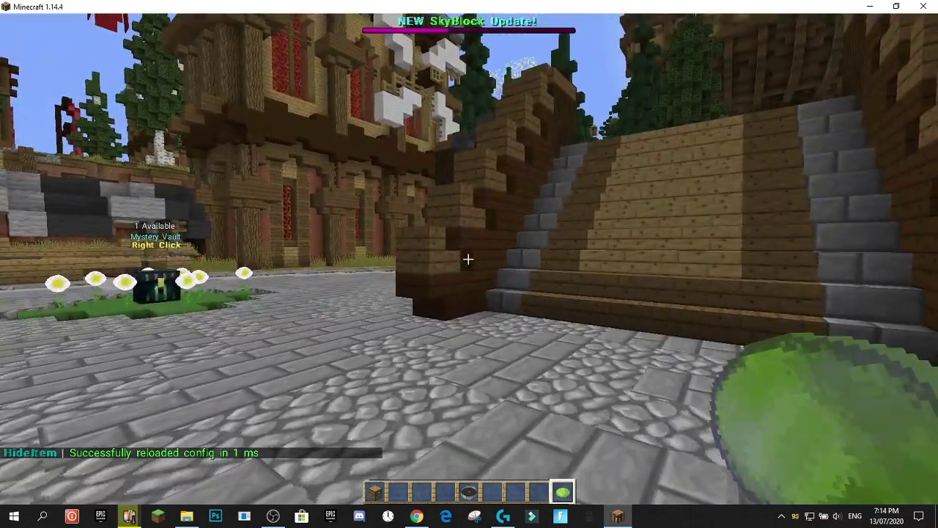
Step: Use the Hide Players item repeatedly to test its cooldown, until it has hidden and shown the players
{"action": "right_click", "coordinate": [468, 259]}
{"action": "right_click", "coordinate": [468, 258]}
{"action": "right_click", "coordinate": [467, 259]}
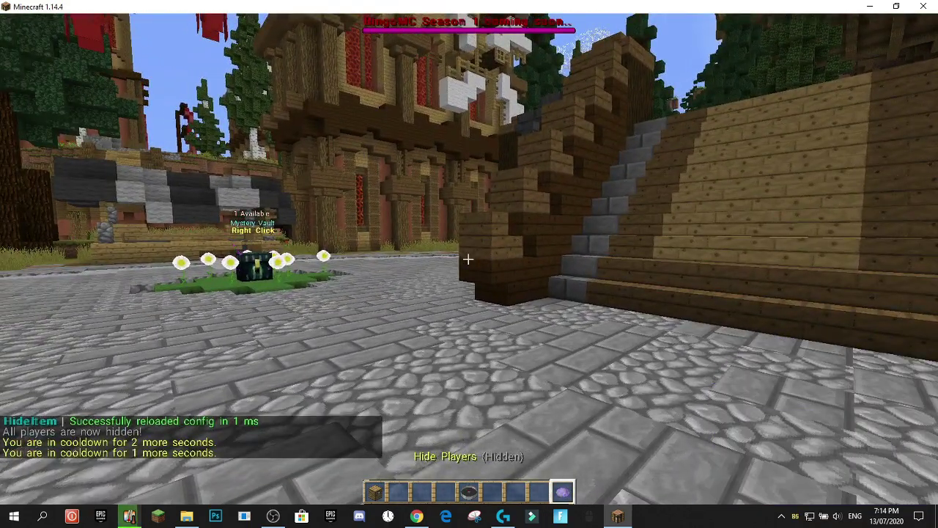
{"action": "right_click", "coordinate": [467, 258]}
{"action": "right_click", "coordinate": [468, 259]}
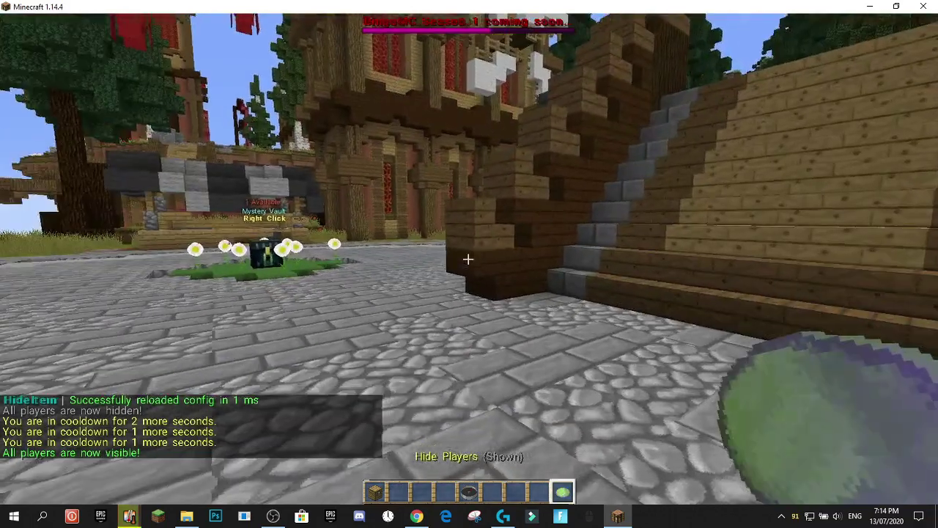
Step: Look back through the chat history at the earlier cooldown messages and return to the game
{"action": "key", "text": "t"}
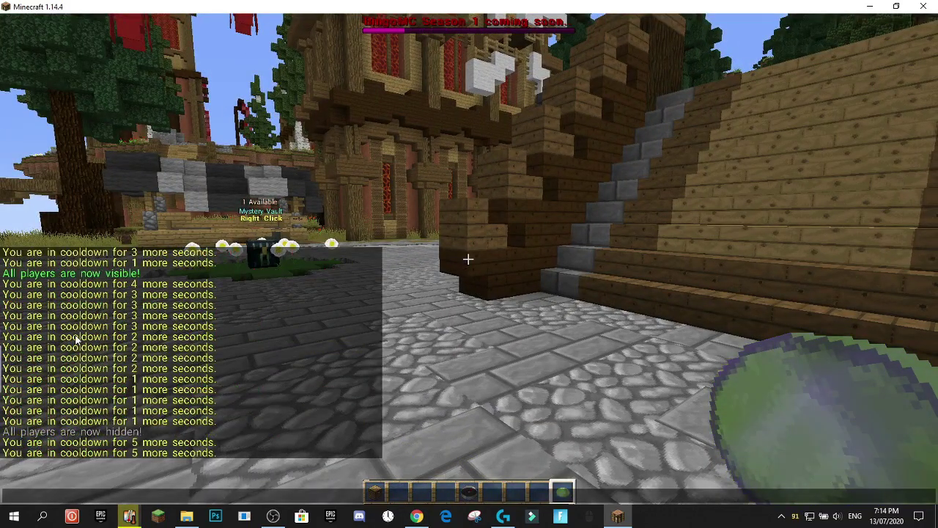
{"action": "scroll", "coordinate": [296, 308], "scroll_direction": "up", "scroll_amount": 3}
{"action": "key", "text": "Escape"}
{"action": "right_click", "coordinate": [467, 259]}
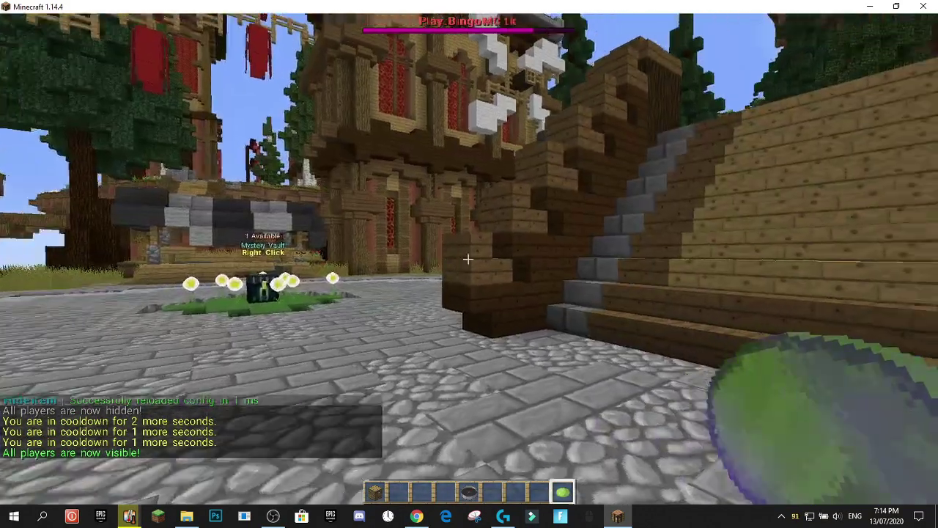
{"action": "key", "text": "w"}
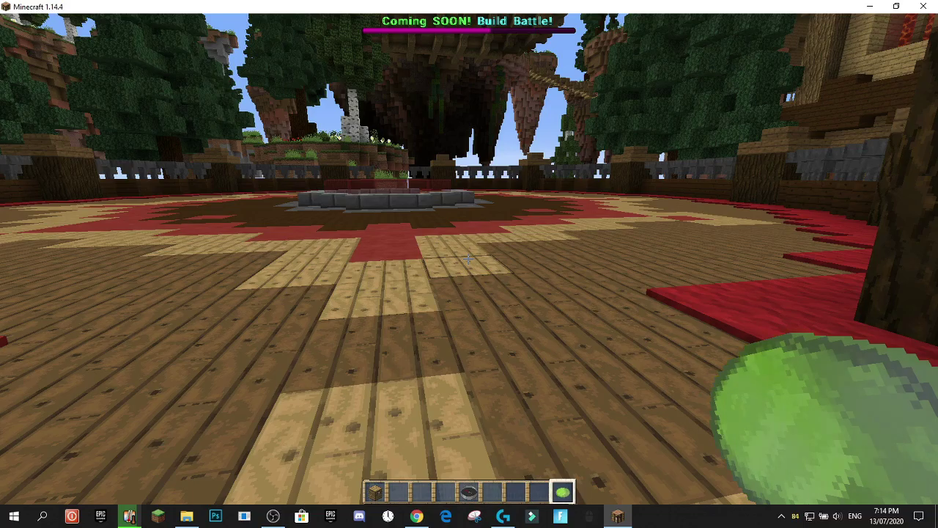
{"action": "key", "text": "w"}
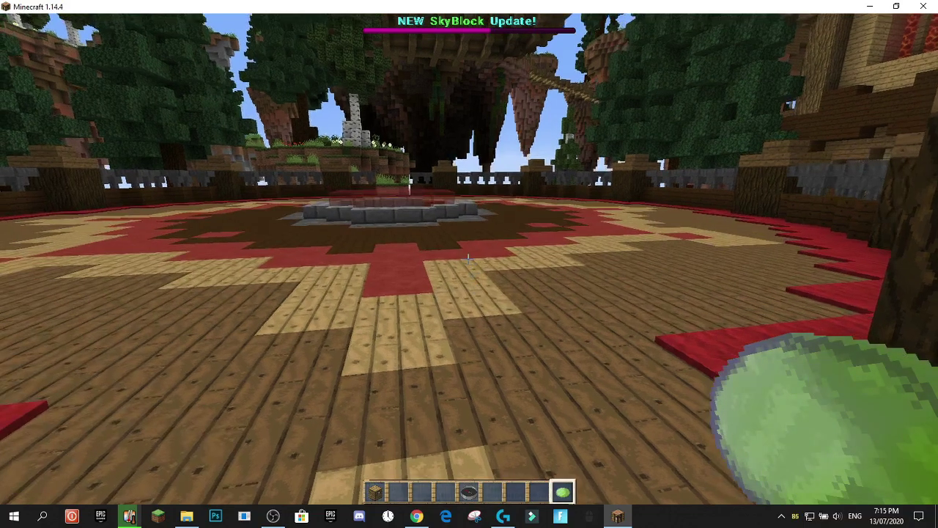
{"action": "right_click", "coordinate": [468, 259]}
{"action": "key", "text": "w"}
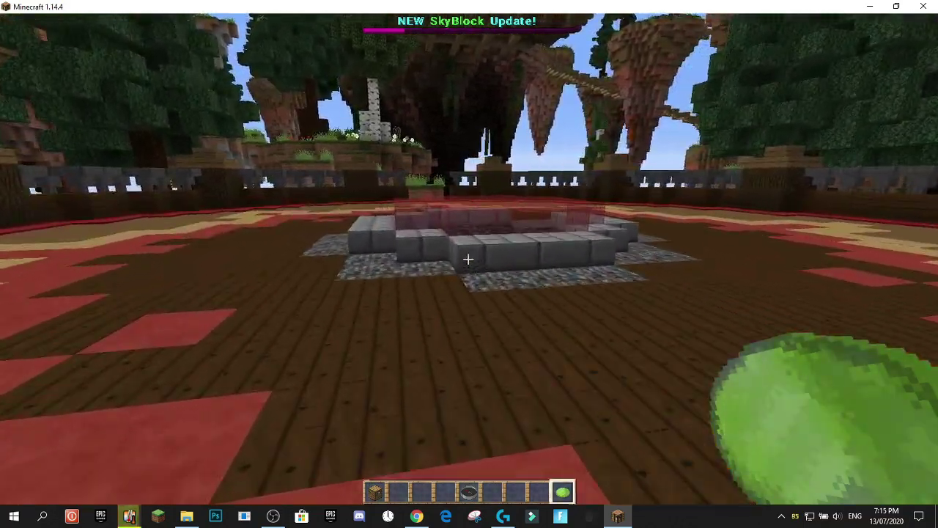
{"action": "key", "text": "w"}
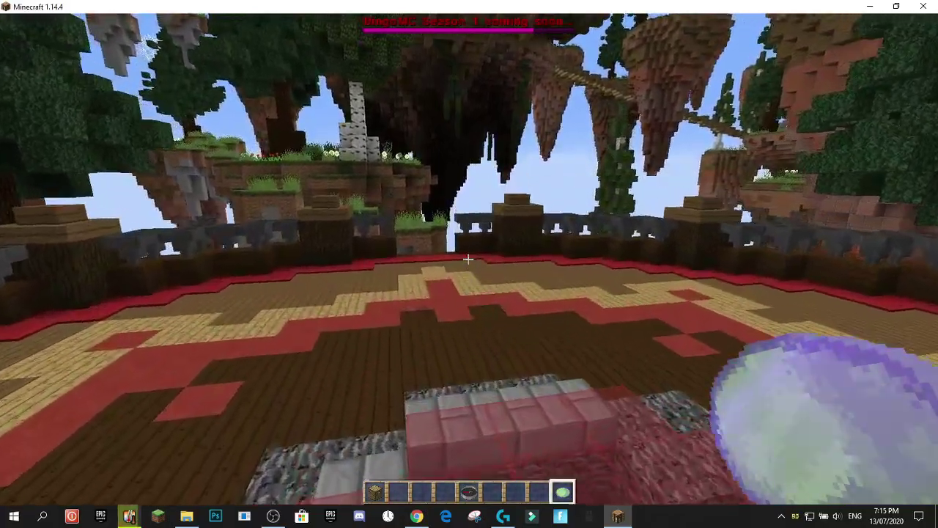
{"action": "key", "text": "w"}
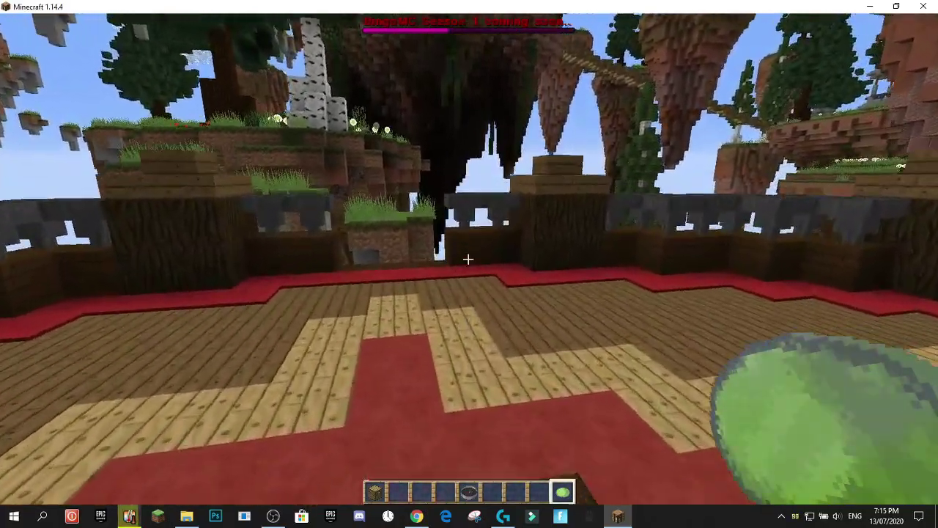
{"action": "right_click", "coordinate": [467, 259]}
{"action": "key", "text": "w"}
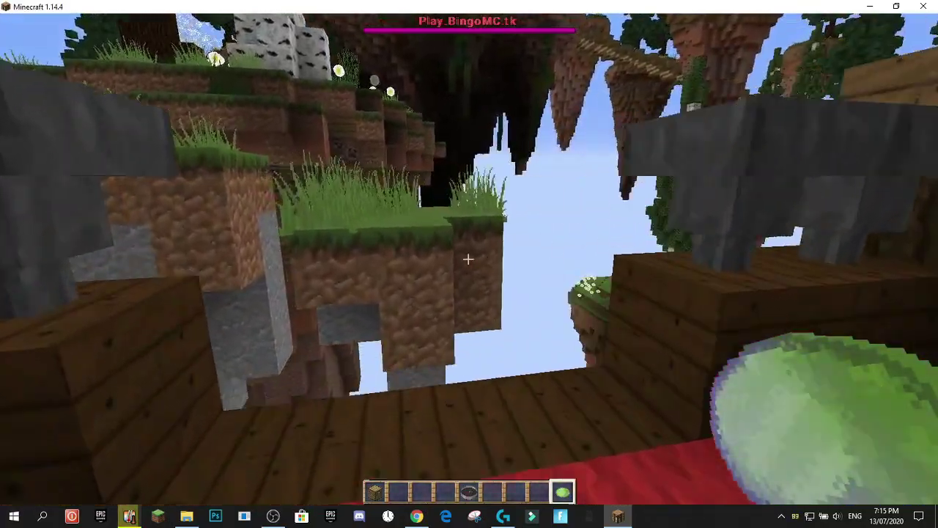
{"action": "scroll", "coordinate": [467, 259], "scroll_direction": "up", "scroll_amount": 1}
{"action": "key", "text": "w"}
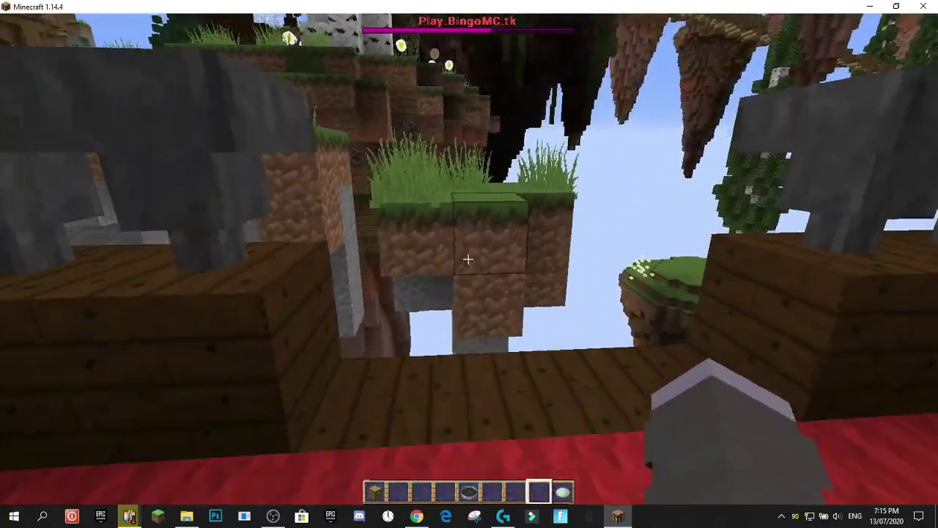
{"action": "key", "text": "w"}
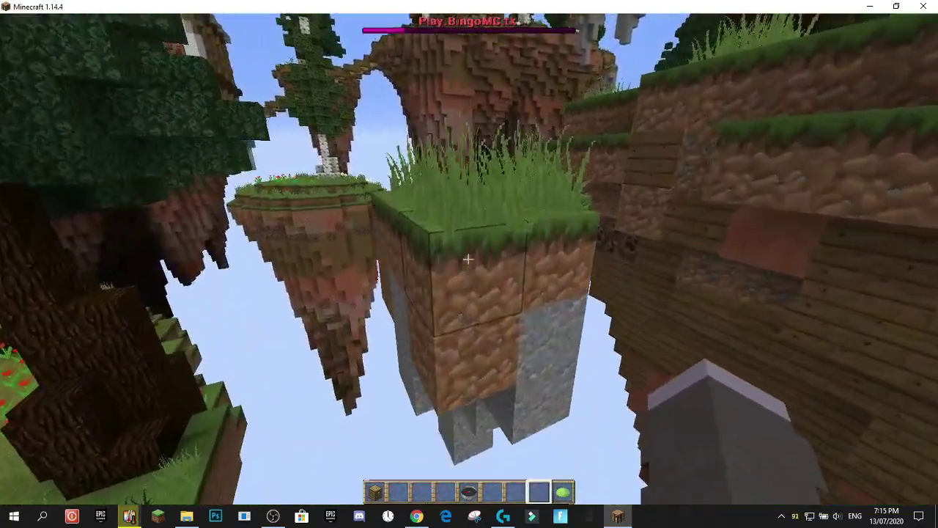
{"action": "key", "text": "w"}
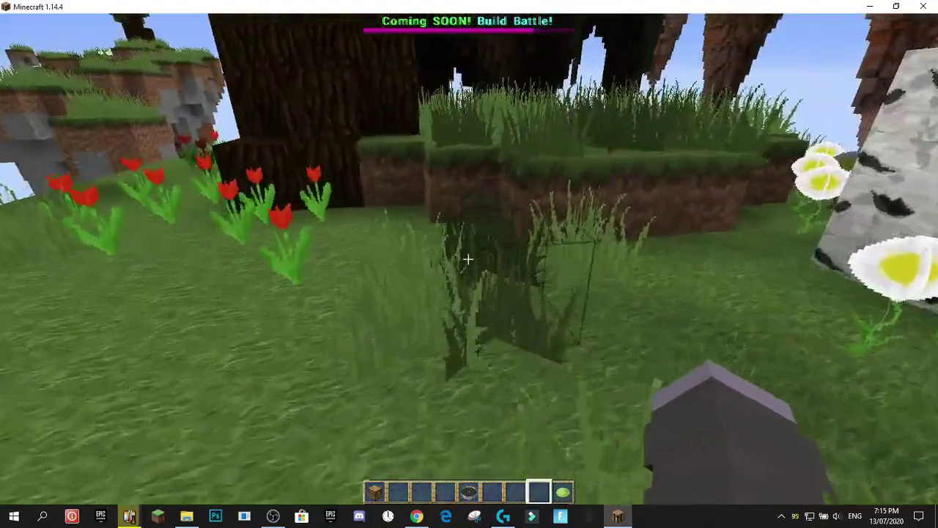
{"action": "key", "text": "w"}
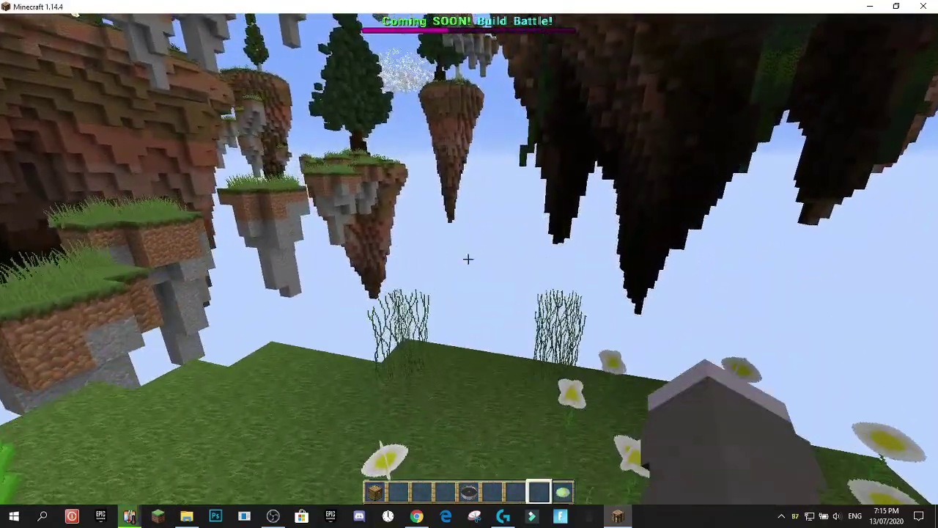
{"action": "key", "text": "w"}
{"action": "key", "text": "w"}
{"action": "key", "text": "w"}
{"action": "key", "text": "w"}
{"action": "key", "text": "w"}
{"action": "key", "text": "w"}
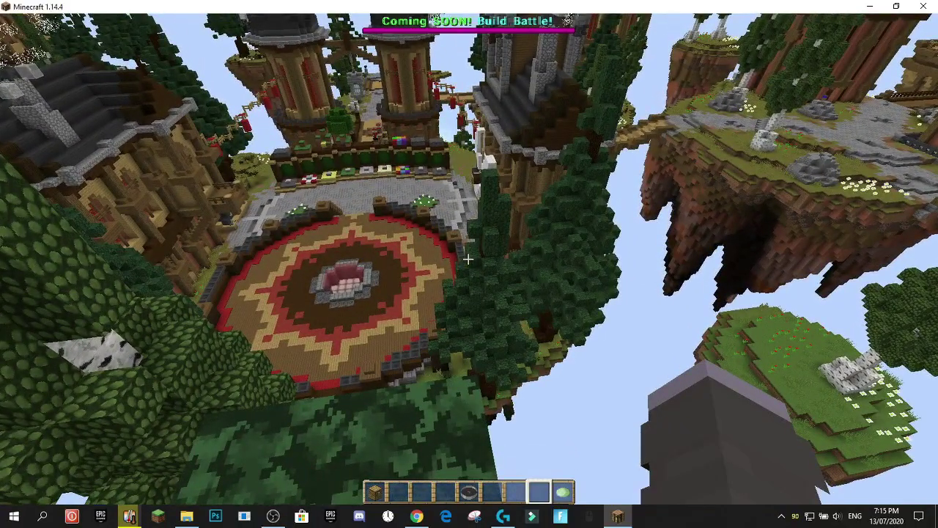
{"action": "key", "text": "w"}
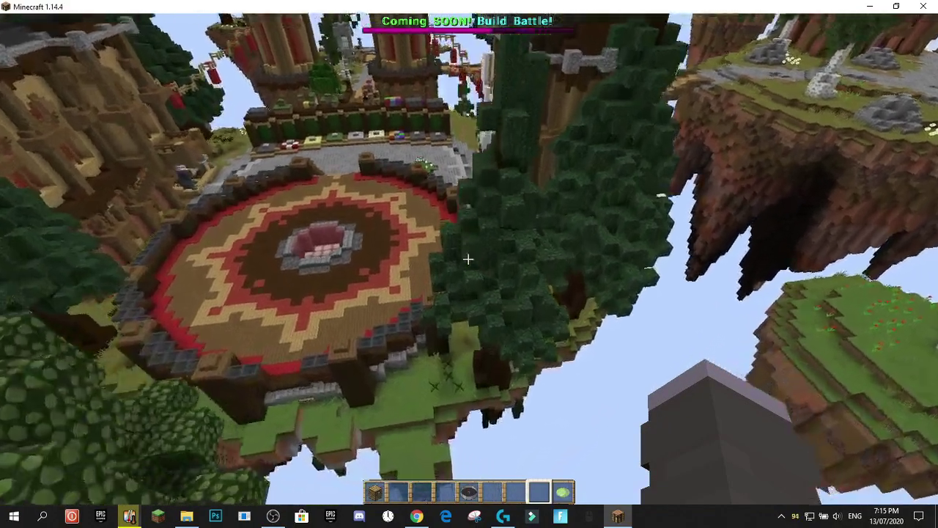
{"action": "key", "text": "w"}
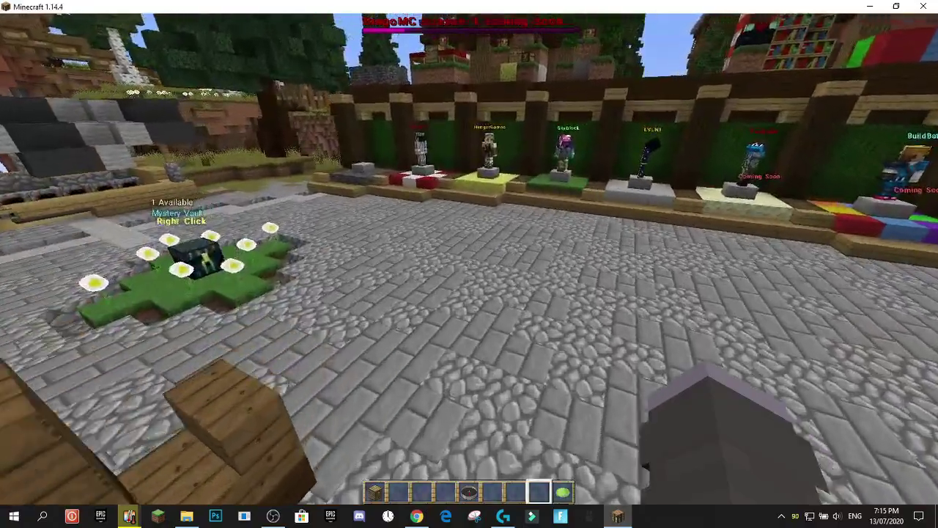
{"action": "key", "text": "w"}
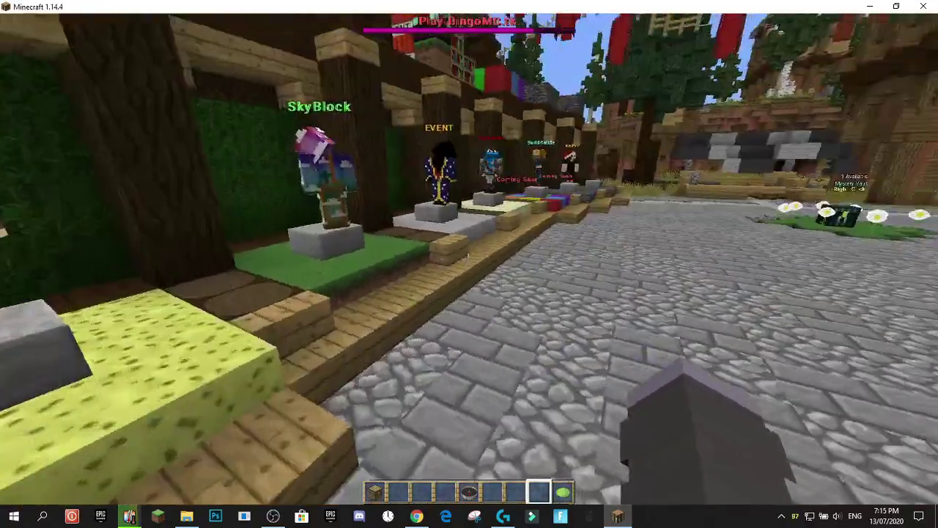
{"action": "key", "text": "w"}
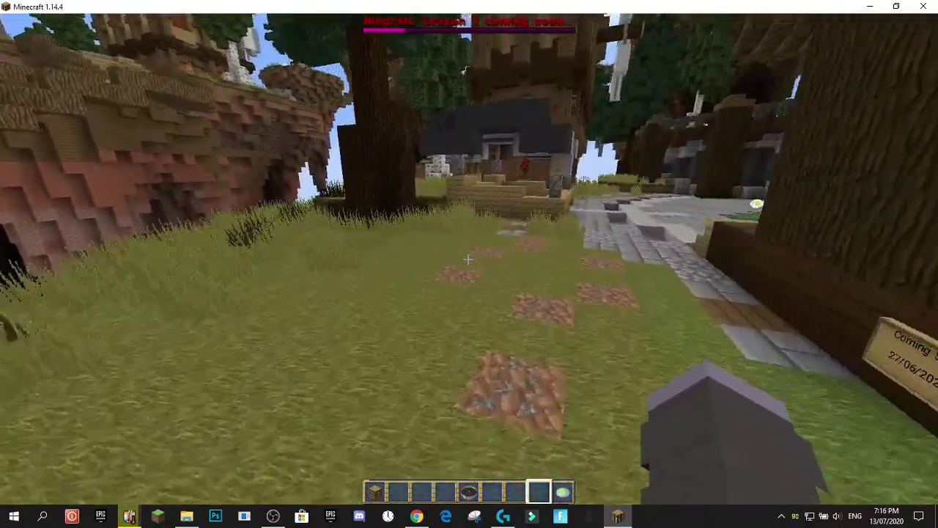
{"action": "key", "text": "w"}
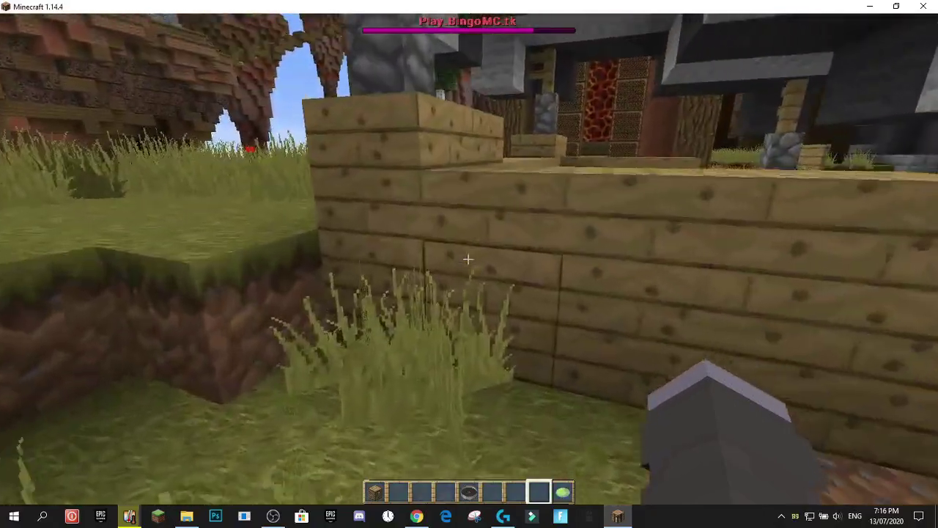